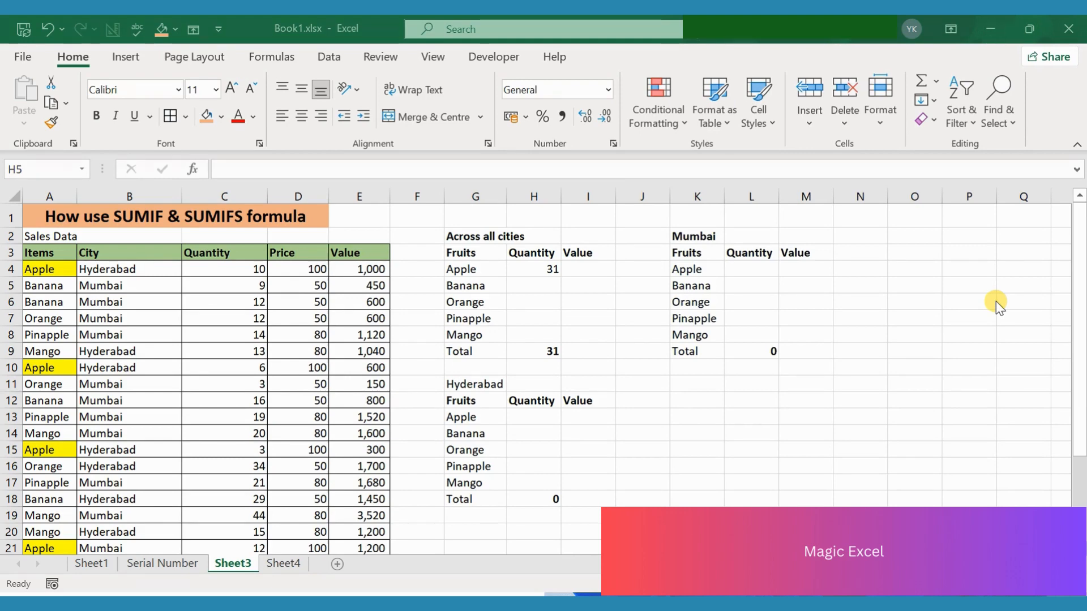
Examine the Apple quantity formula in H4 and the other fruit names listed below it in the Across all cities table.
click(546, 267)
click(546, 266)
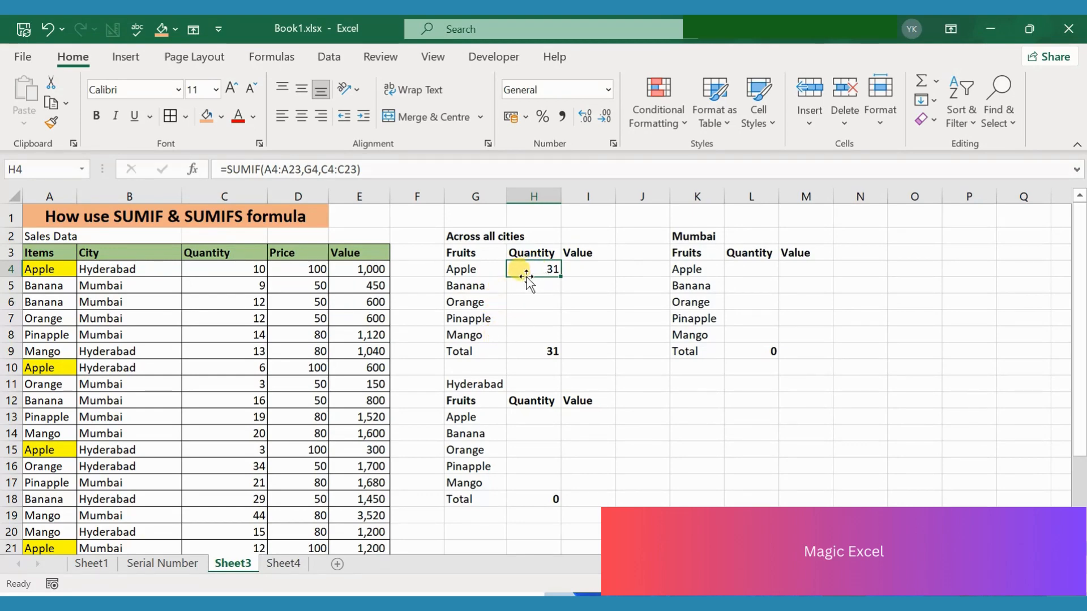
click(487, 270)
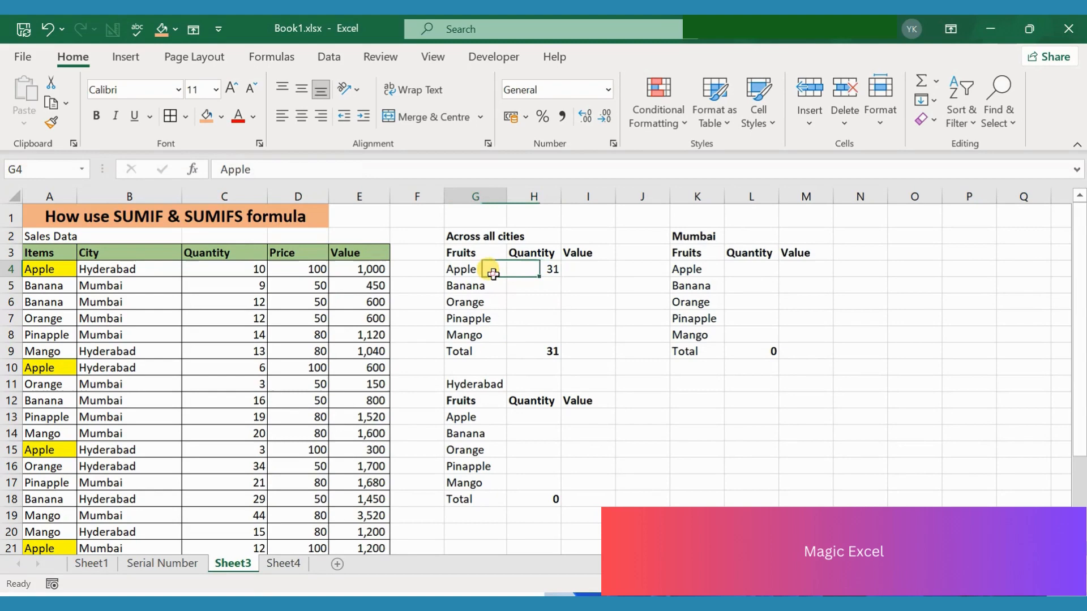
click(545, 272)
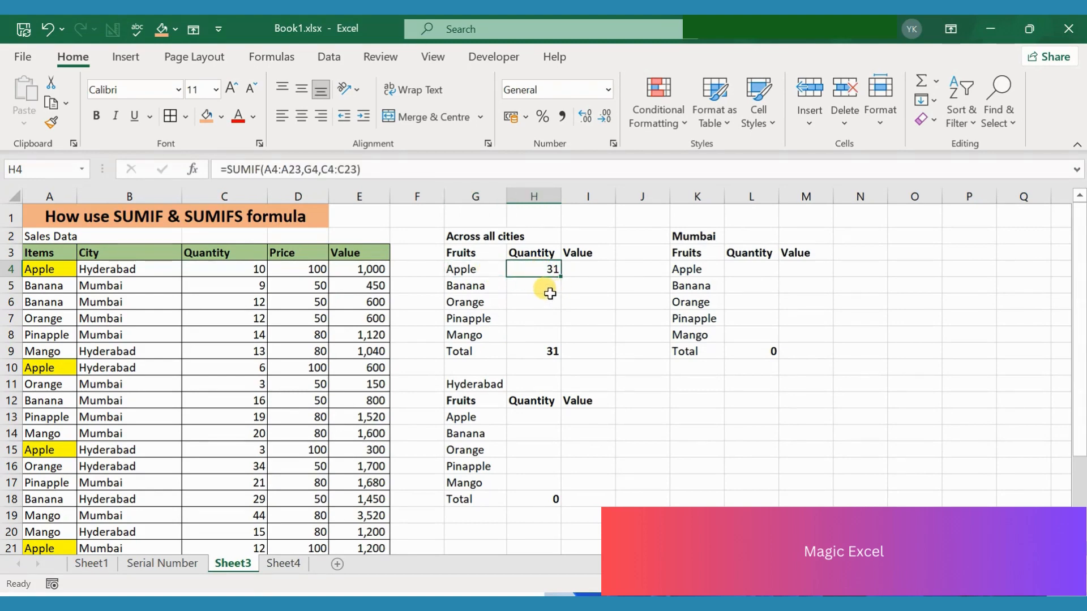
click(486, 288)
click(484, 303)
click(484, 319)
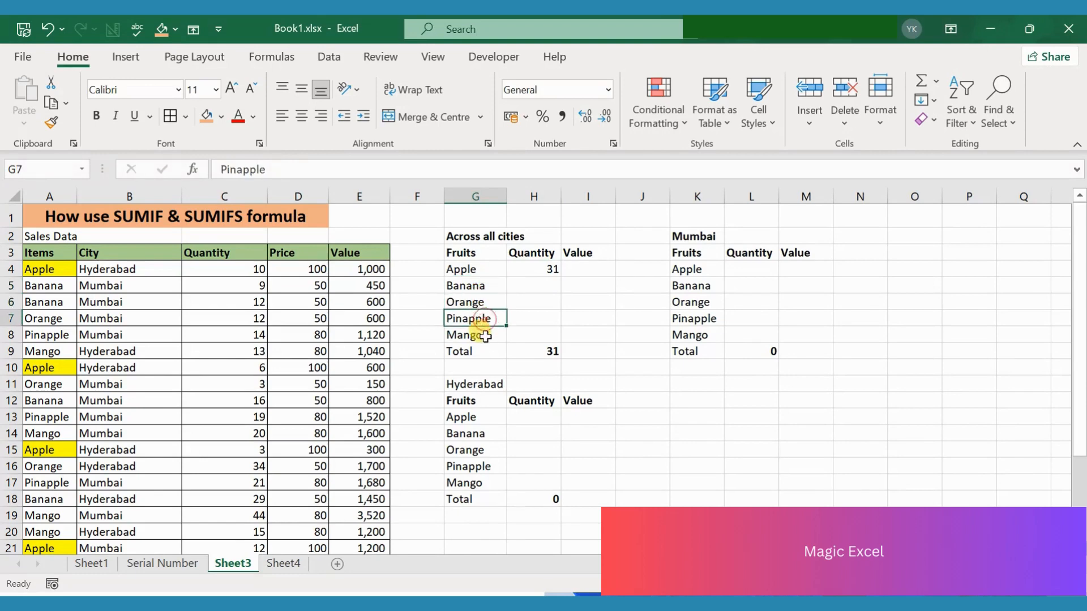
click(485, 336)
Try copying the Apple quantity formula from H4 to the Banana quantity cell H5 with its relative ranges.
click(550, 269)
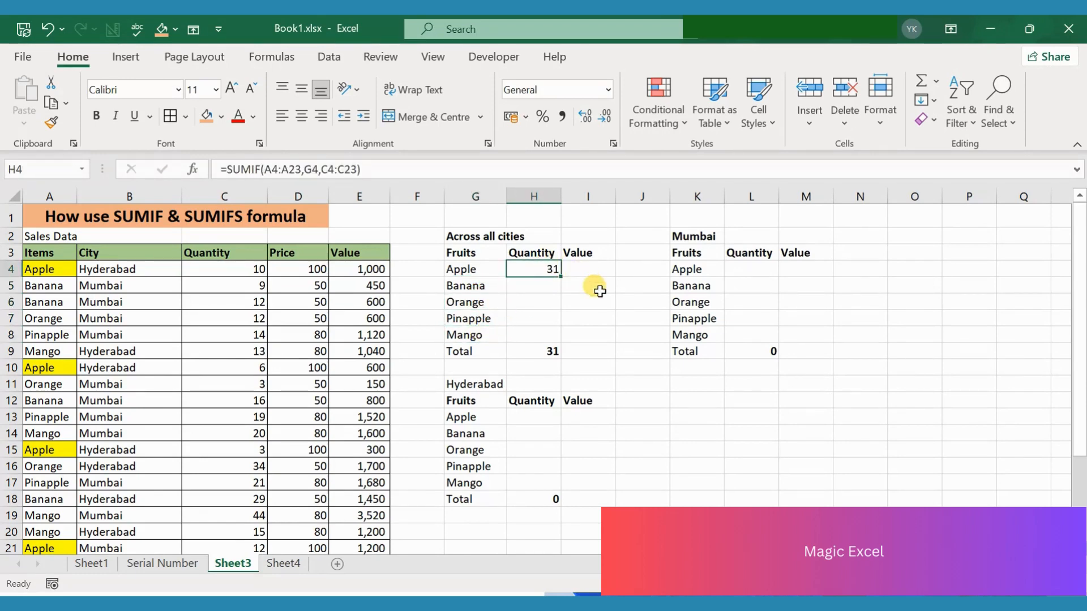
key(ctrl+c)
key(Down)
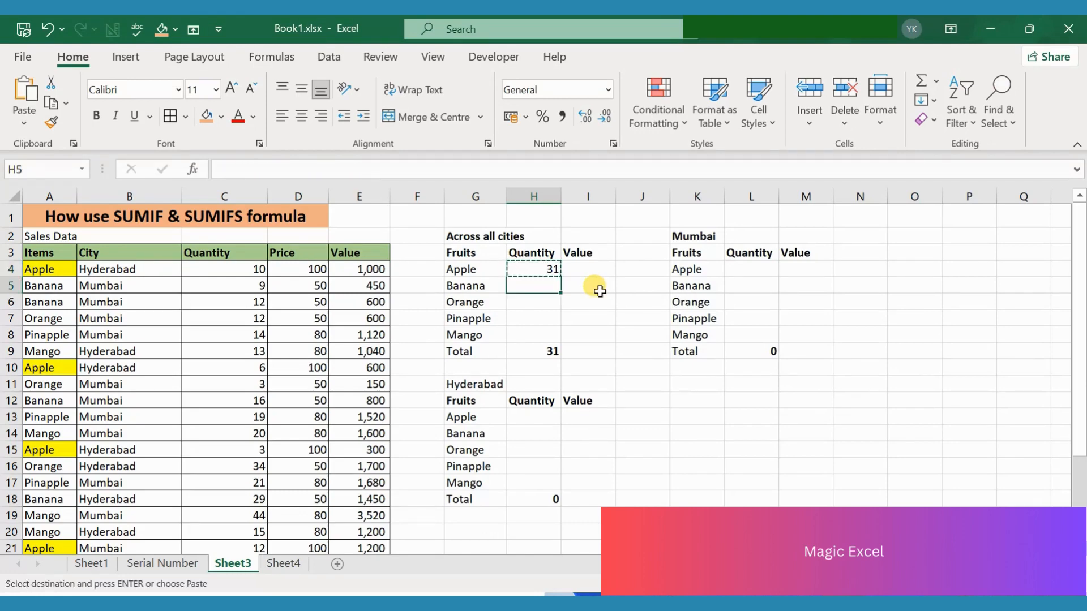
key(ctrl+v)
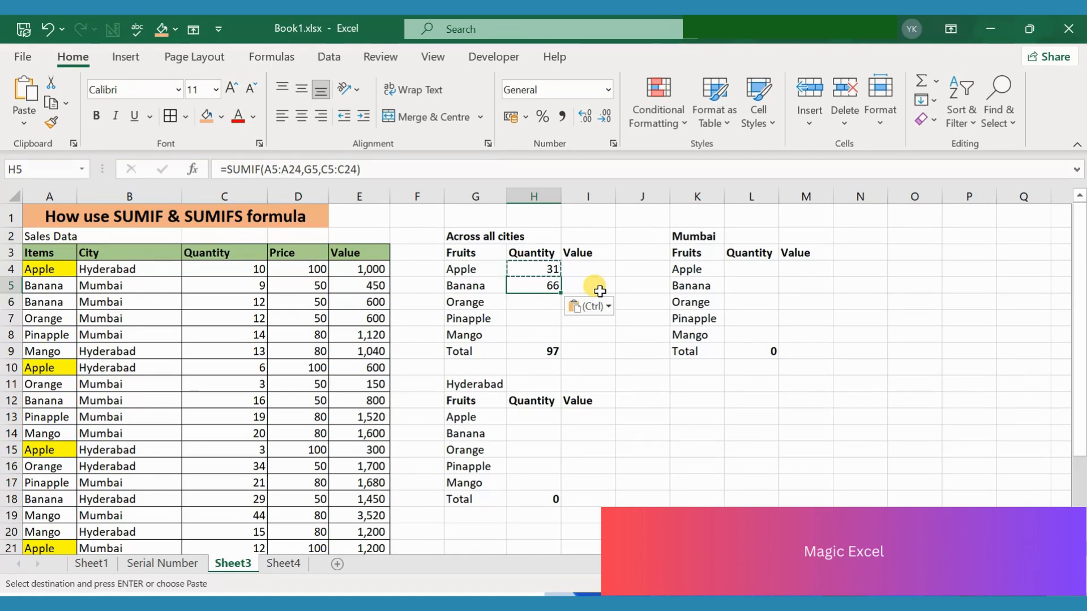
Compare the cell ranges referenced by the Apple formula in H4 and the Banana formula in H5.
click(548, 272)
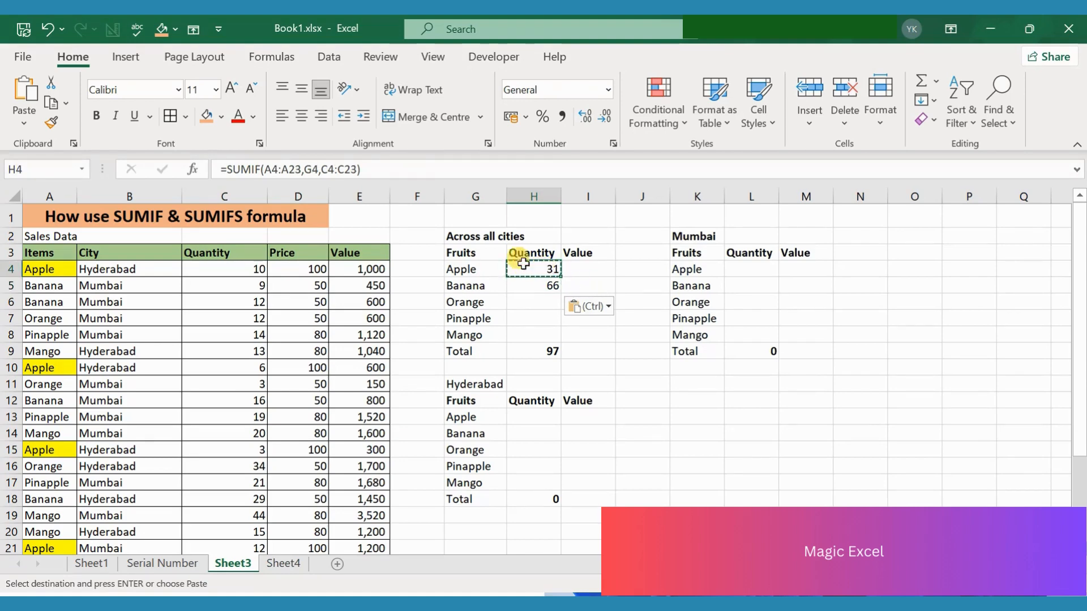
click(391, 169)
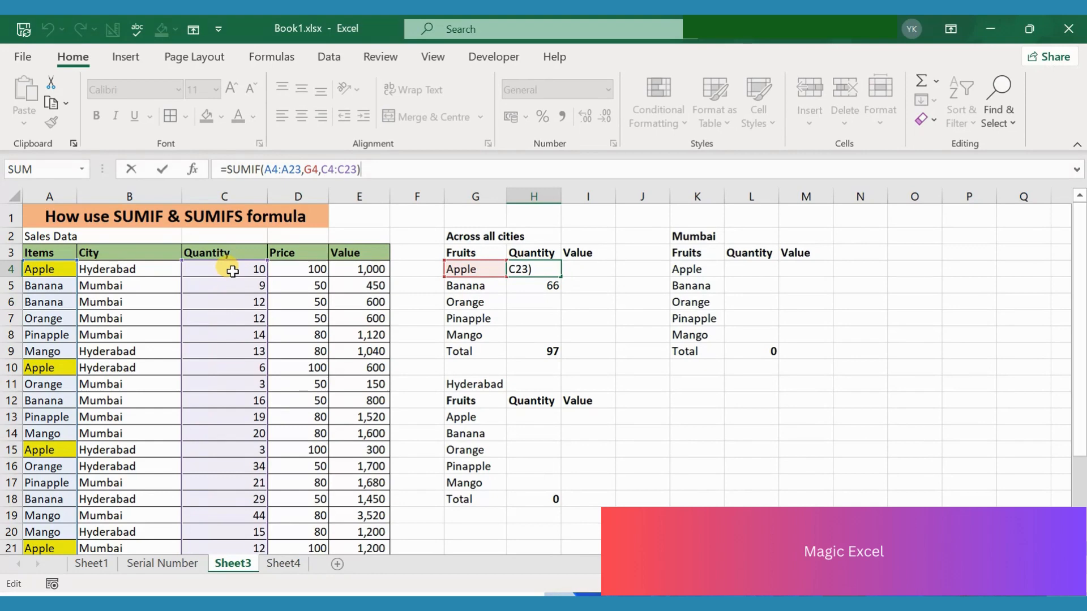
click(542, 295)
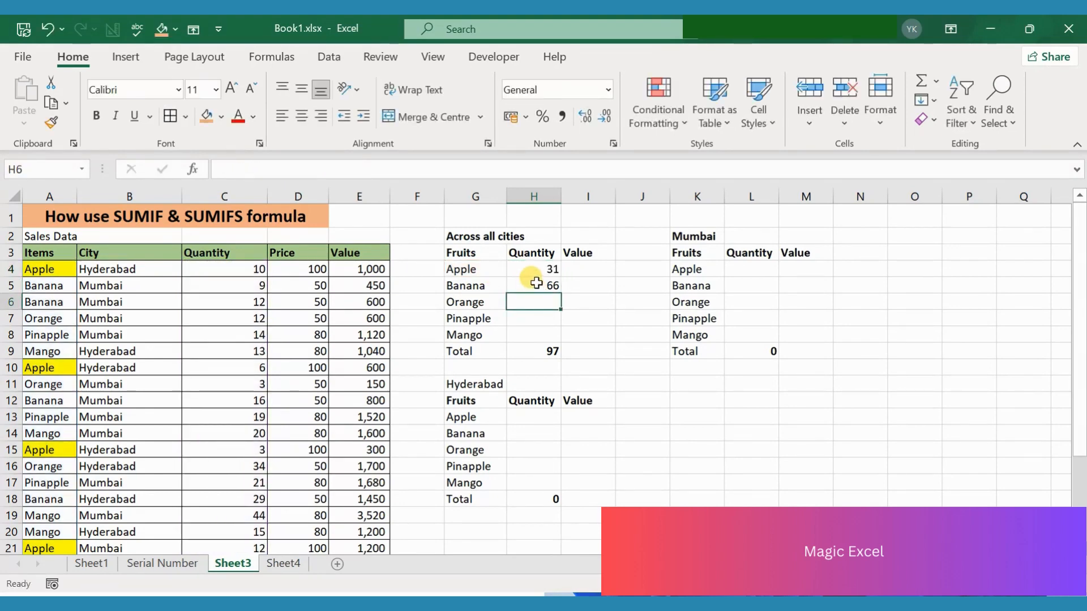
click(535, 283)
click(388, 167)
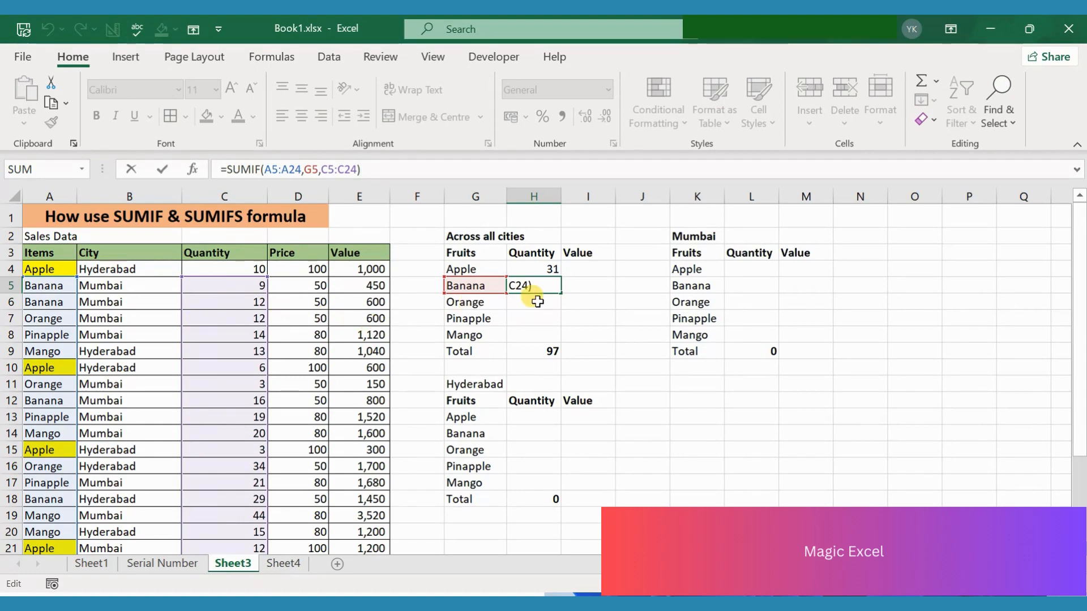
key(Return)
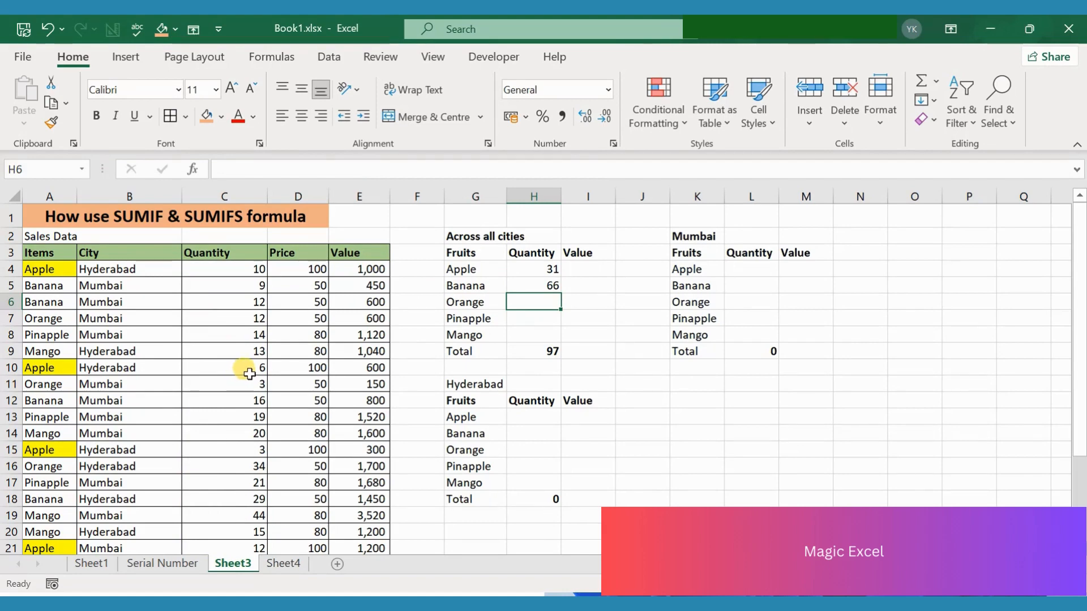
drag(249, 374, 458, 337)
click(547, 332)
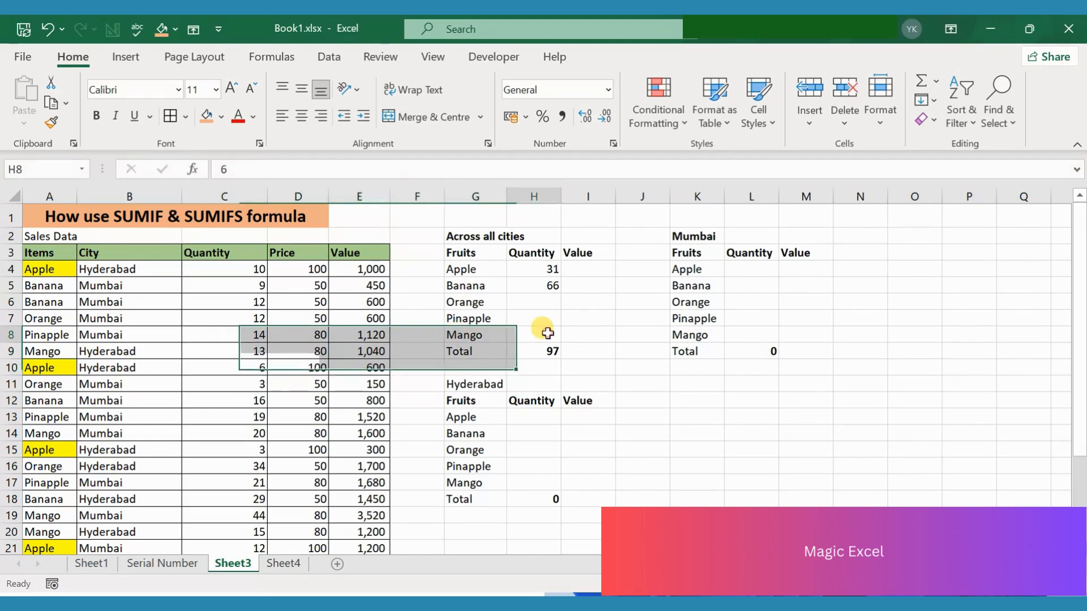
click(538, 288)
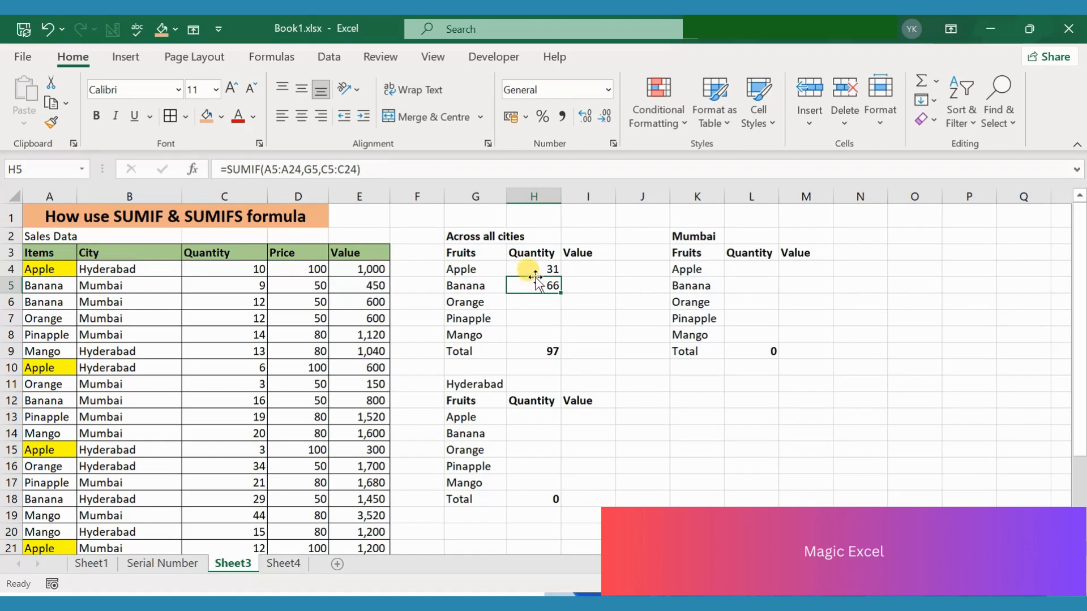
click(531, 272)
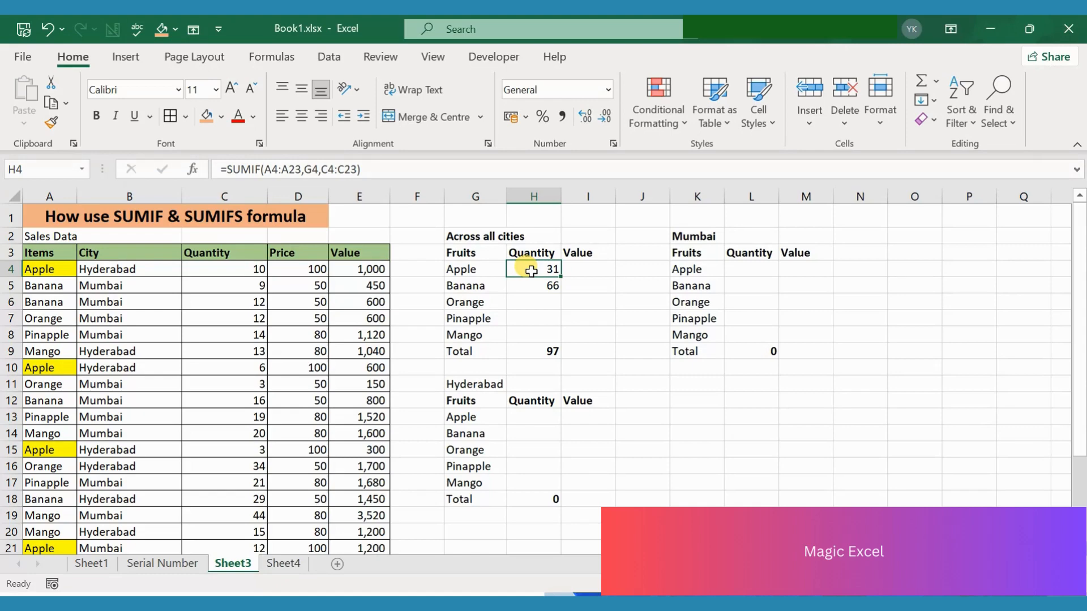
Clear the copied formula from the Banana quantity cell H5.
click(532, 283)
key(Delete)
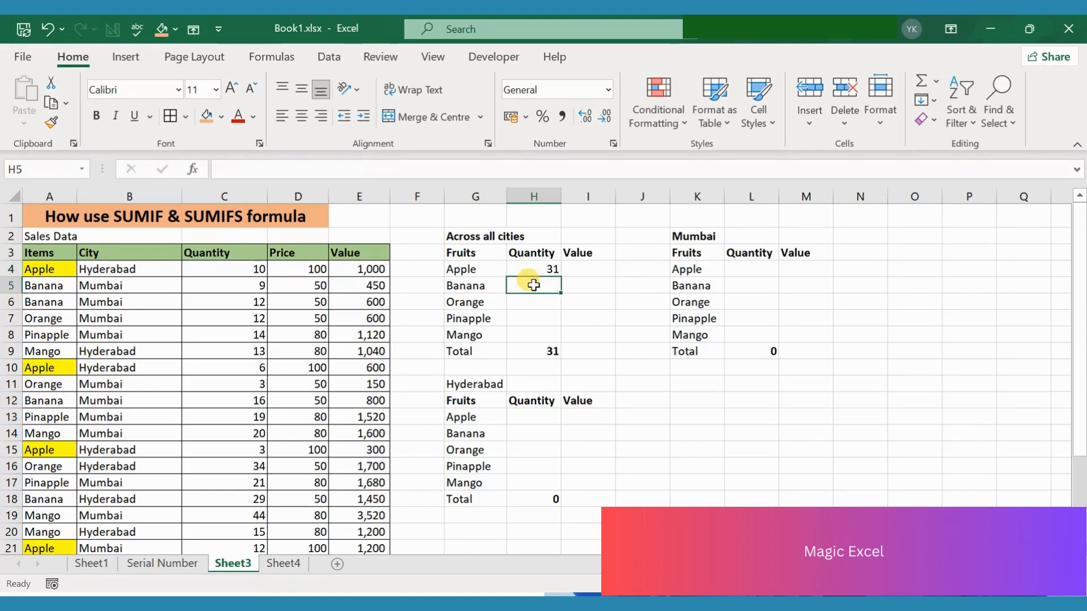
Review the Items range A4:A23 and the Quantity range C4:C23 used by the Apple formula in H4.
click(529, 270)
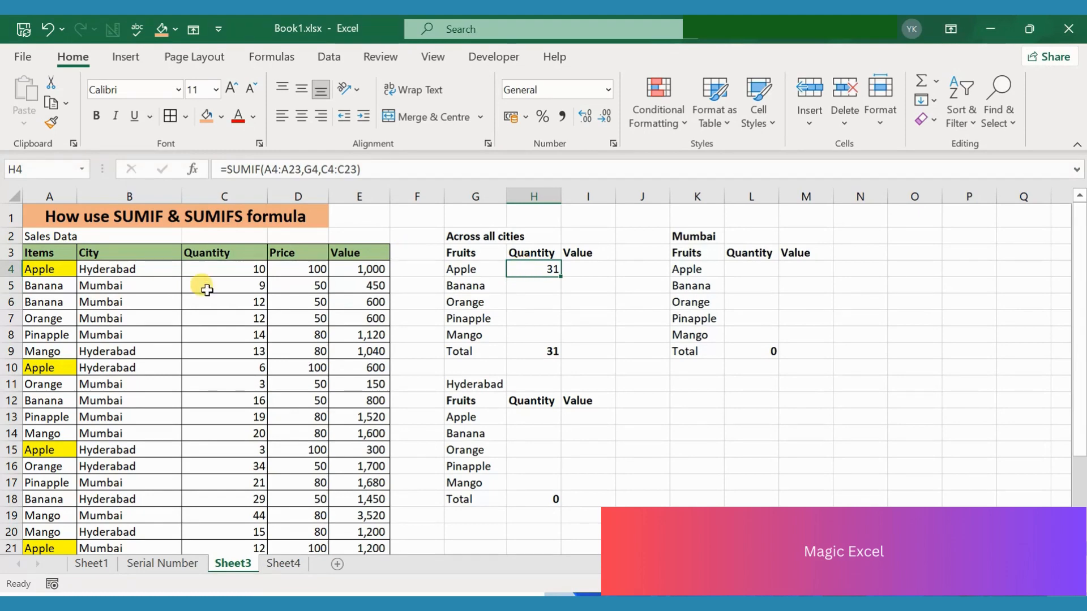
click(33, 267)
drag(30, 293, 35, 526)
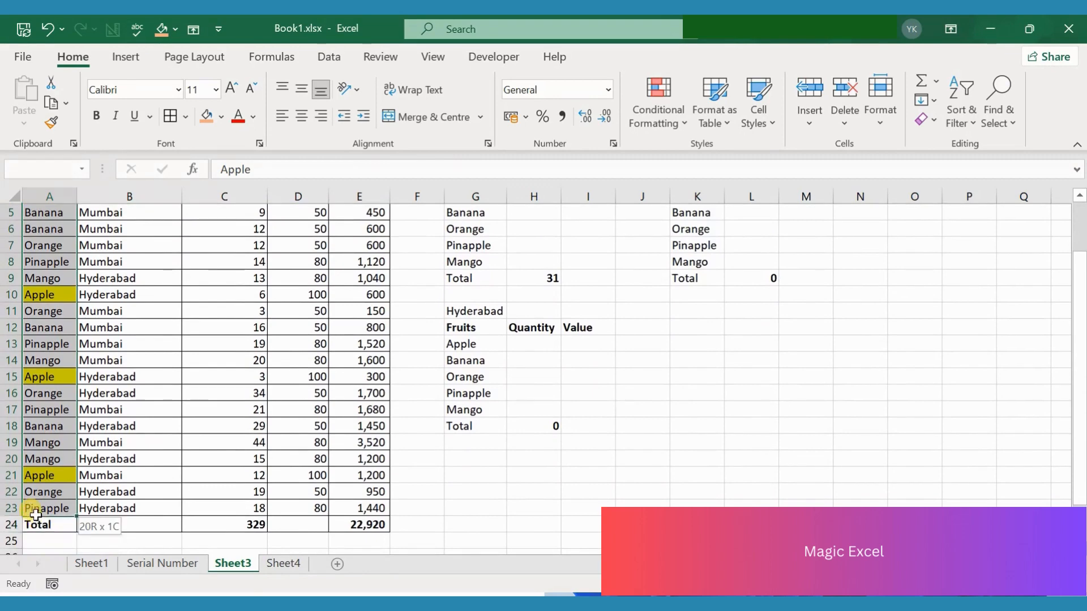
drag(222, 510, 236, 267)
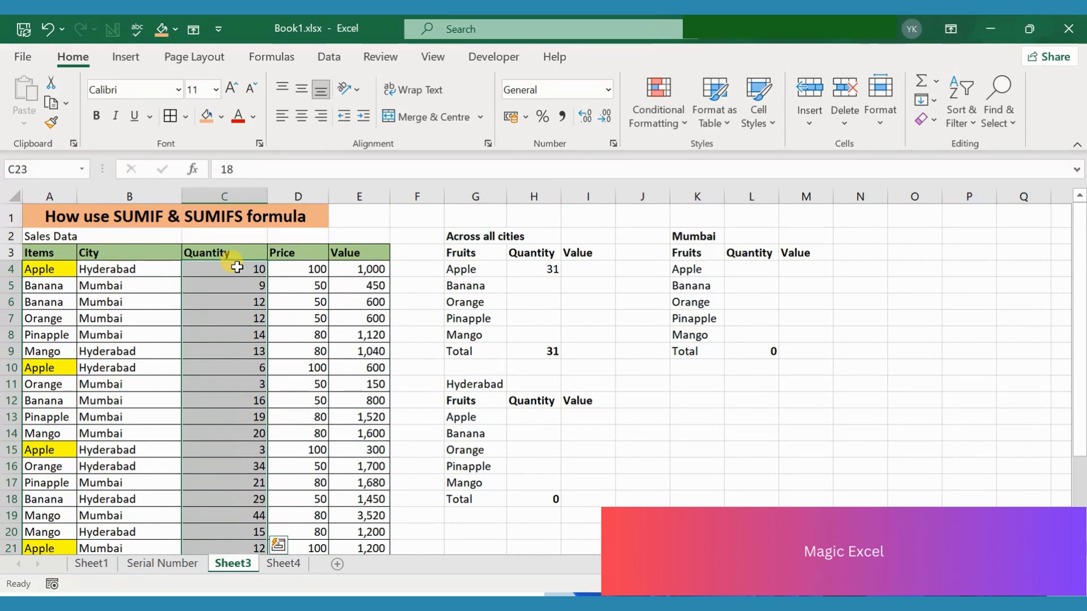
Open the SUMIF arguments of H4 and make the Range argument absolute as $A$4:$A$23.
click(533, 270)
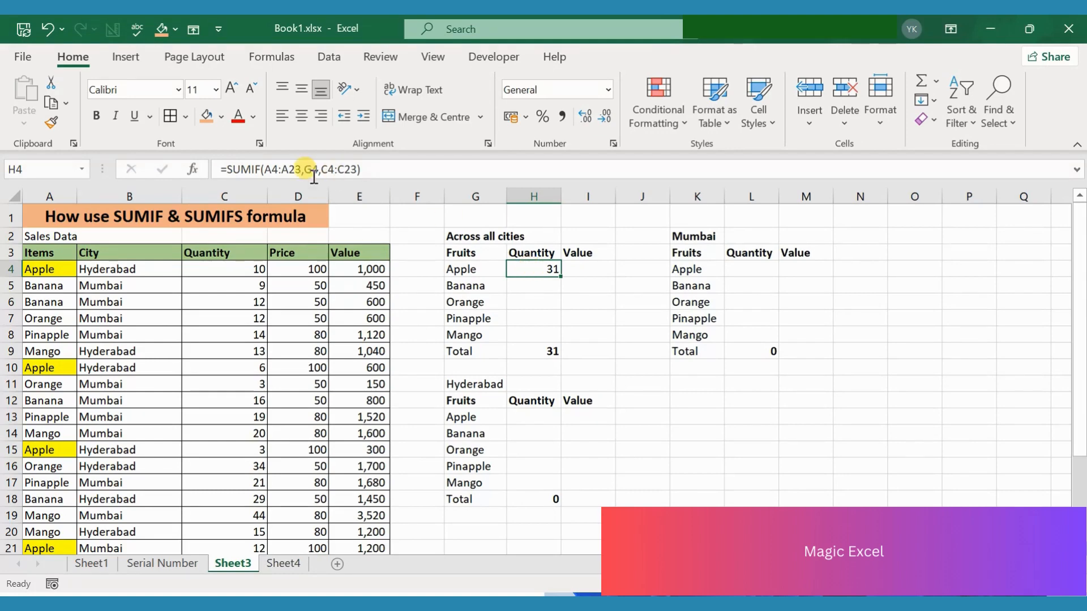
click(198, 168)
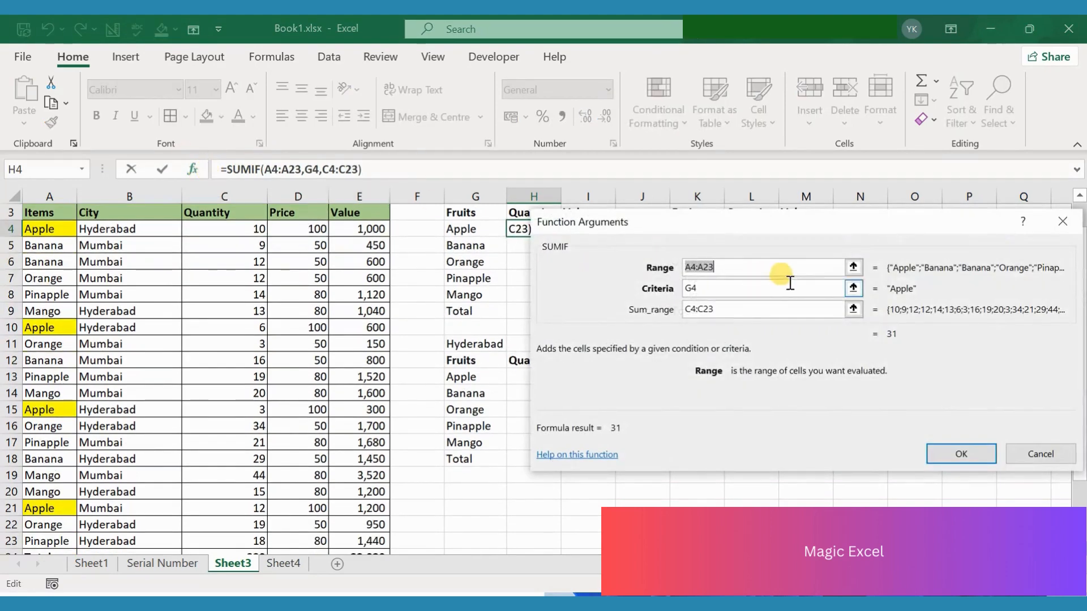
click(764, 267)
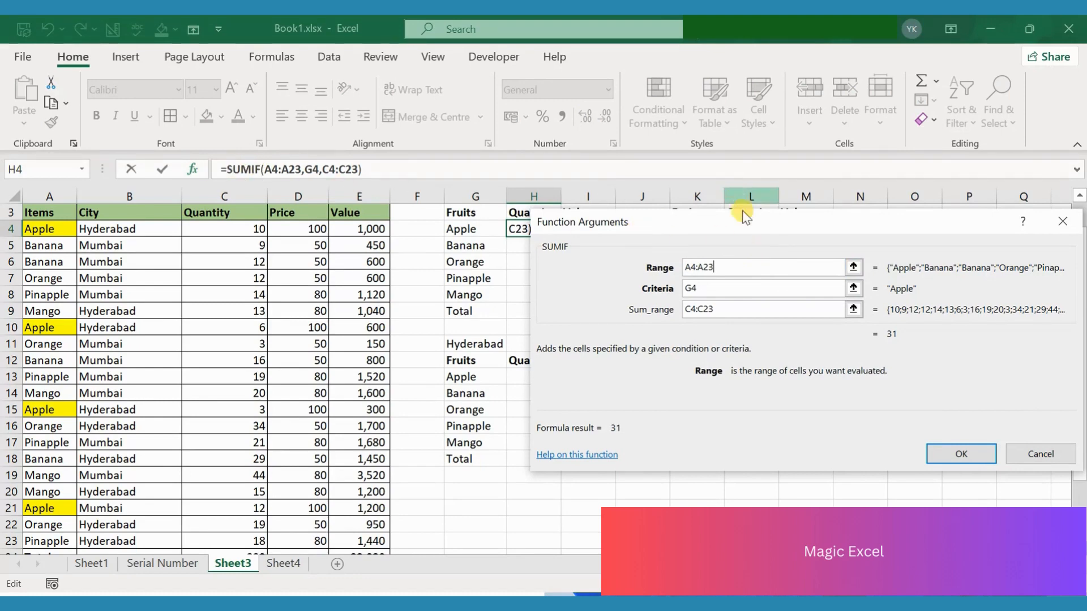
drag(745, 215, 543, 197)
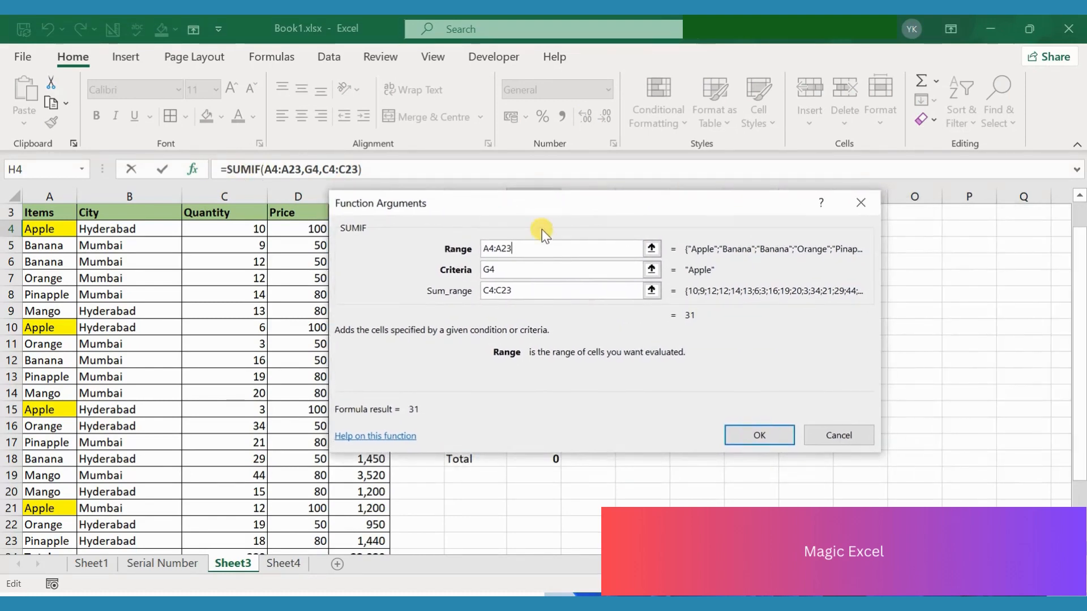
drag(526, 250, 482, 249)
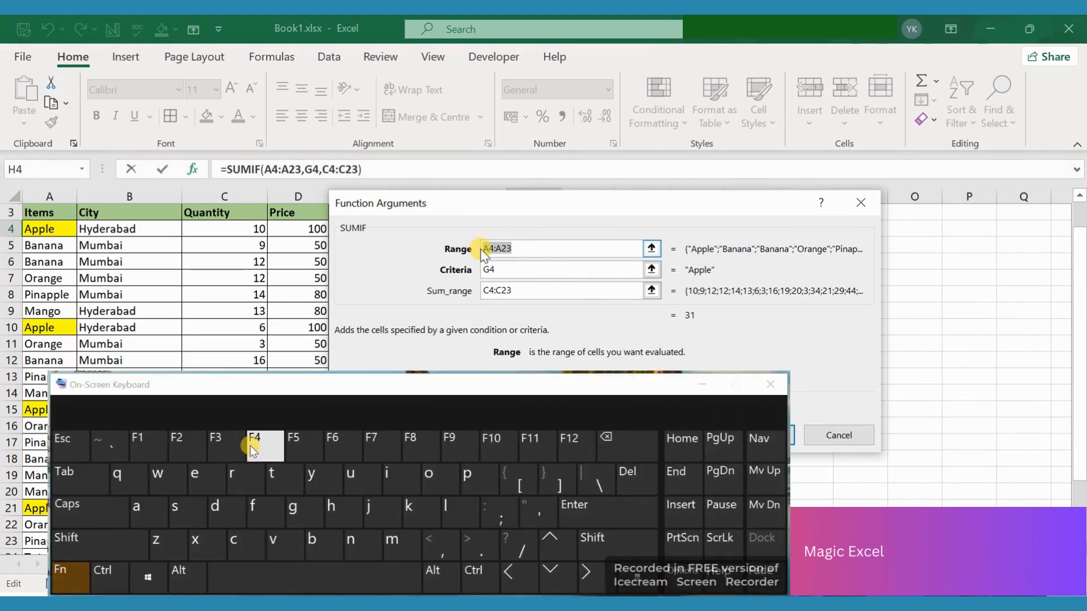
key(F4)
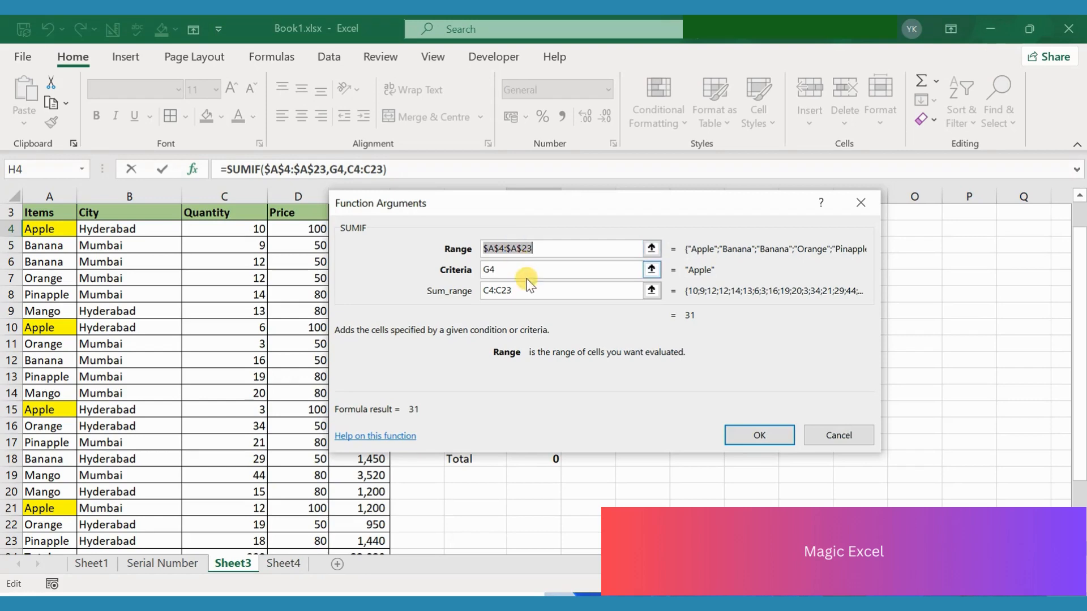
Keep the criteria G4 relative, make the Sum_range absolute as $C$4:$C$23, and apply the edited SUMIF arguments.
click(526, 269)
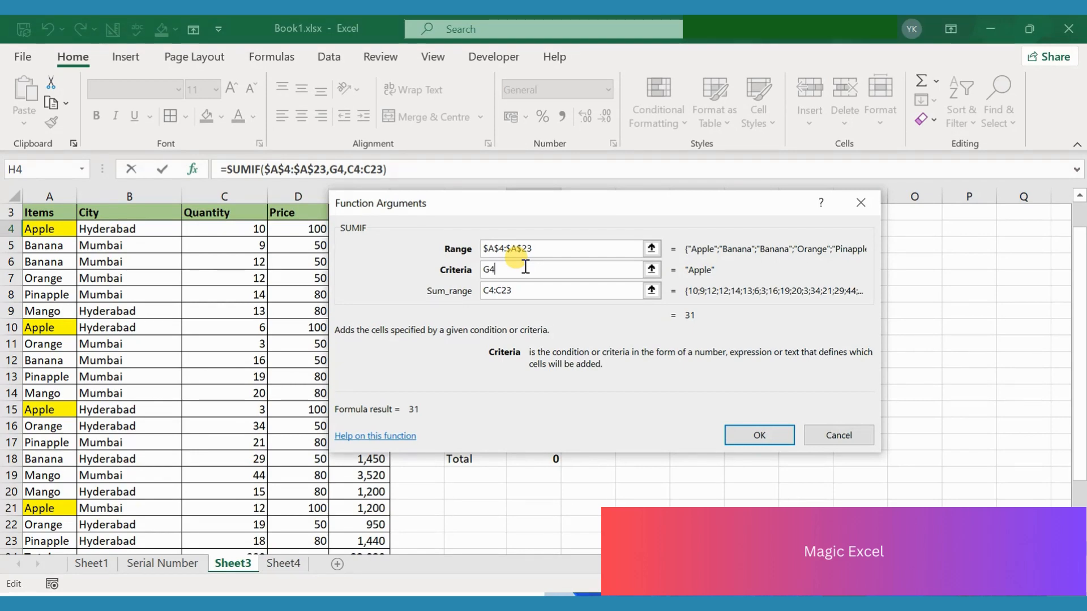
click(525, 290)
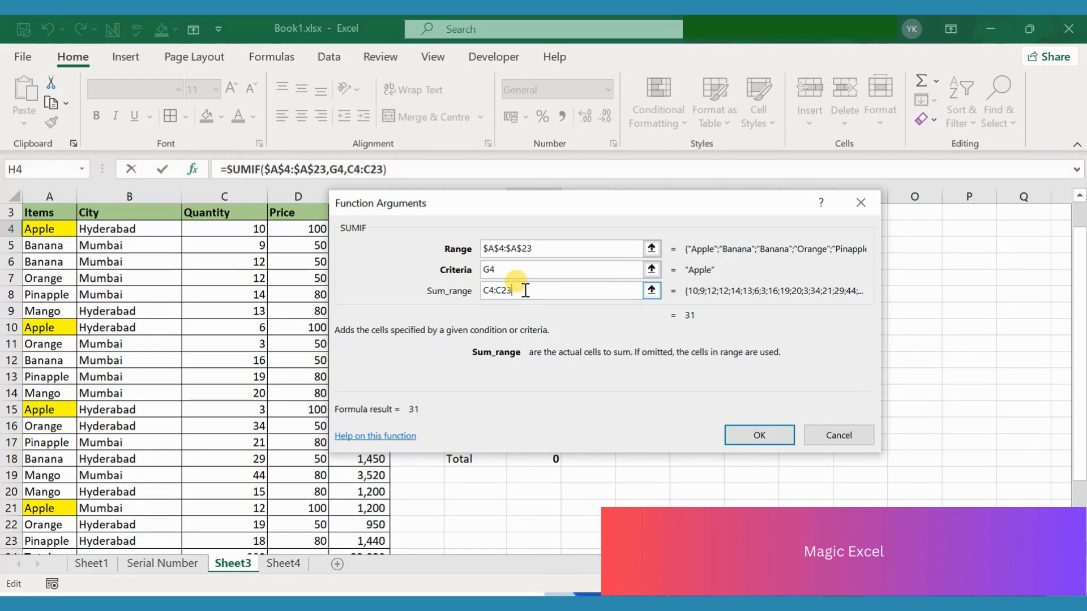
double_click(526, 291)
key(F4)
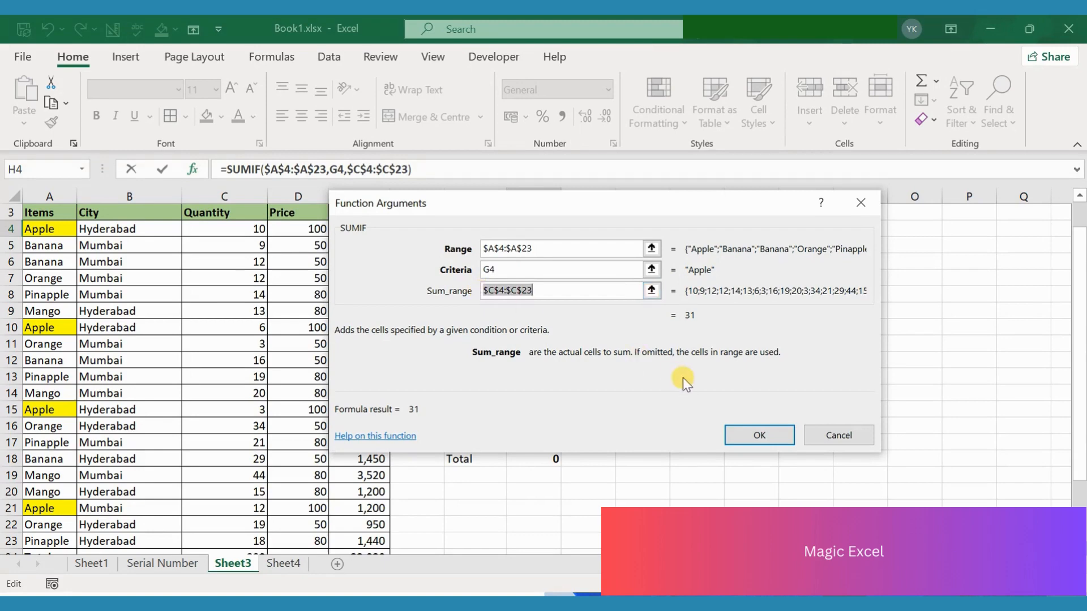
click(744, 430)
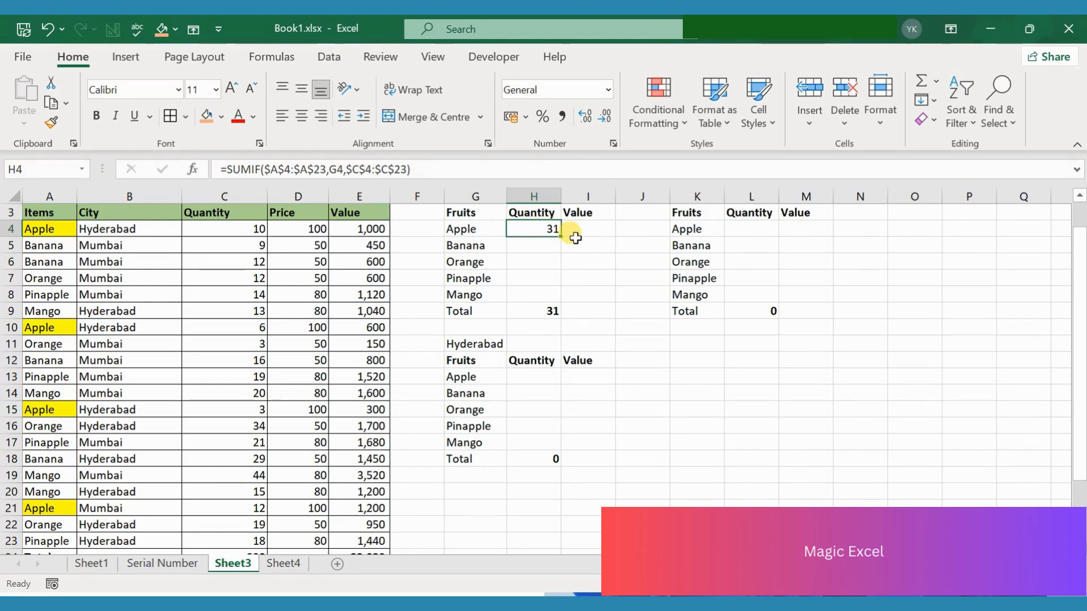
Copy the Apple quantity formula from H4 to the Banana, Orange, Pinapple and Mango cells H5:H8.
key(ctrl+c)
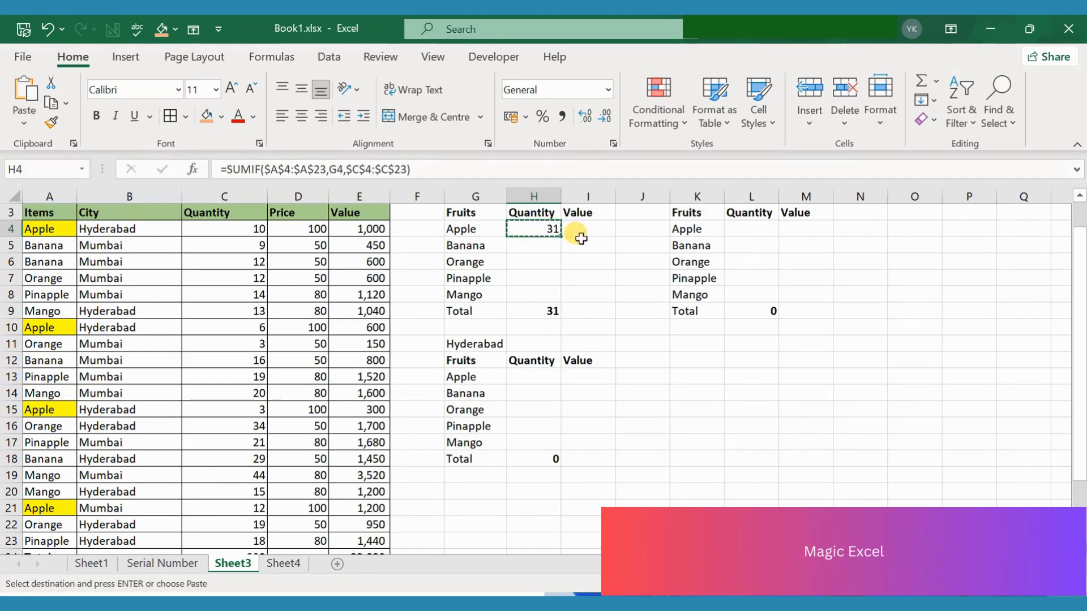
key(Down)
key(ctrl+v)
key(Down)
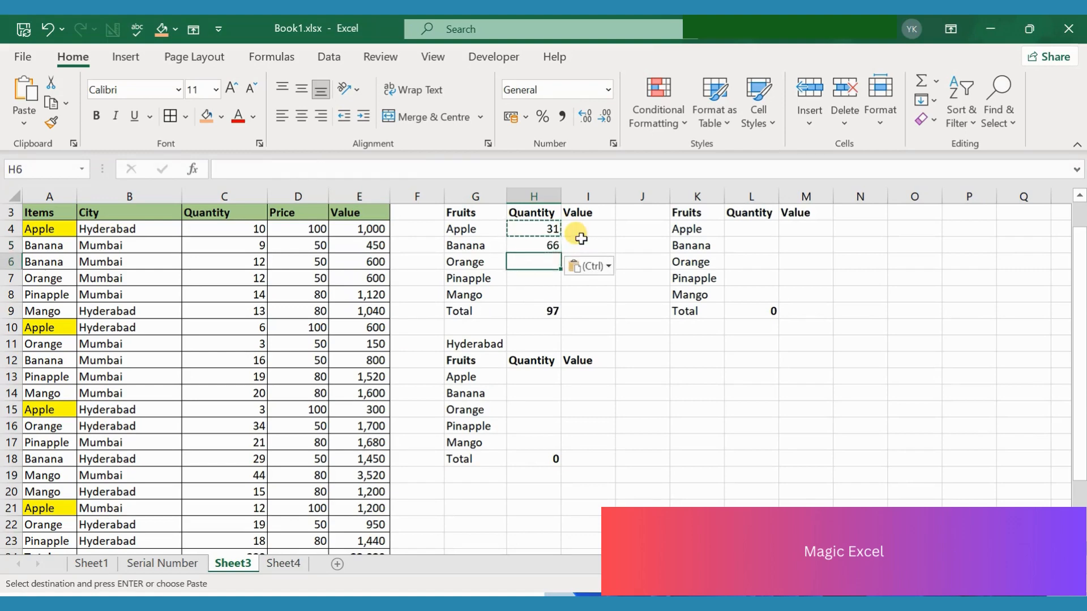
key(ctrl+v)
key(Down)
key(ctrl+v)
key(ctrl+v)
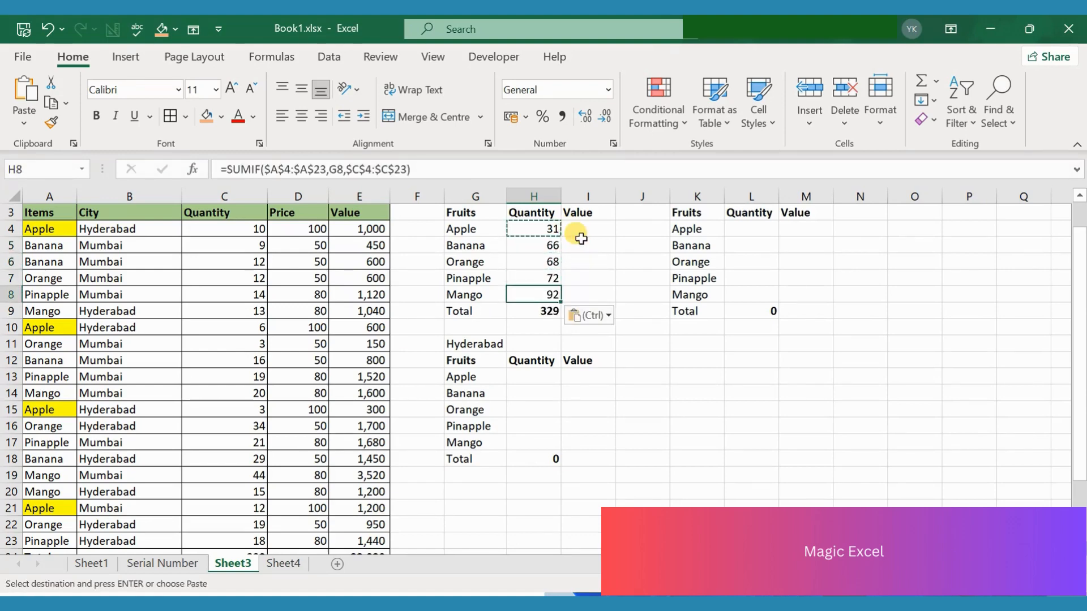
Check the absolute ranges and the relative criteria in the Apple quantity formula in H4.
click(547, 228)
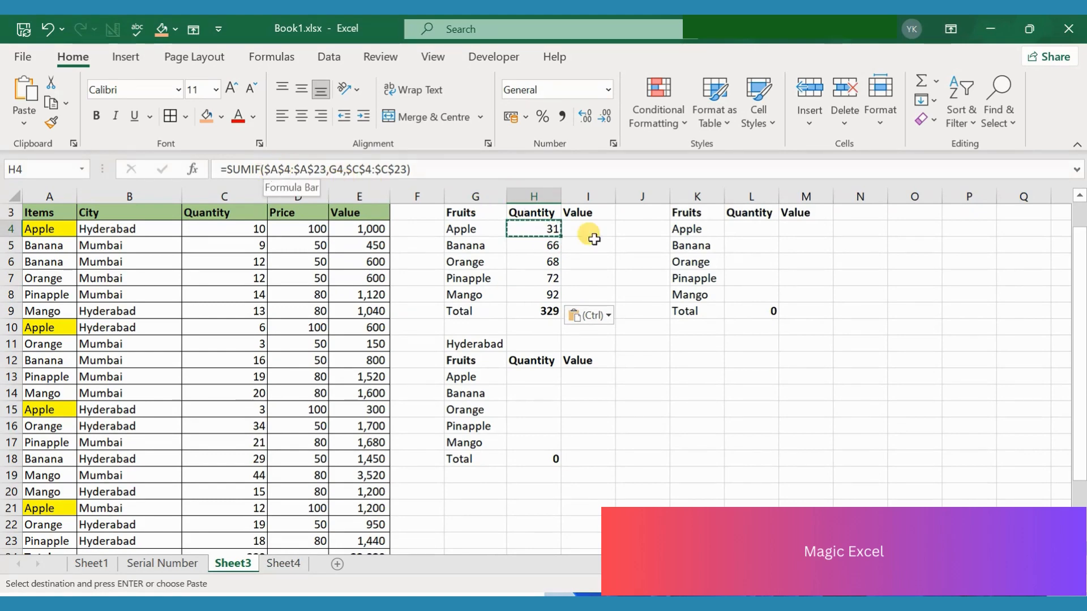
click(428, 164)
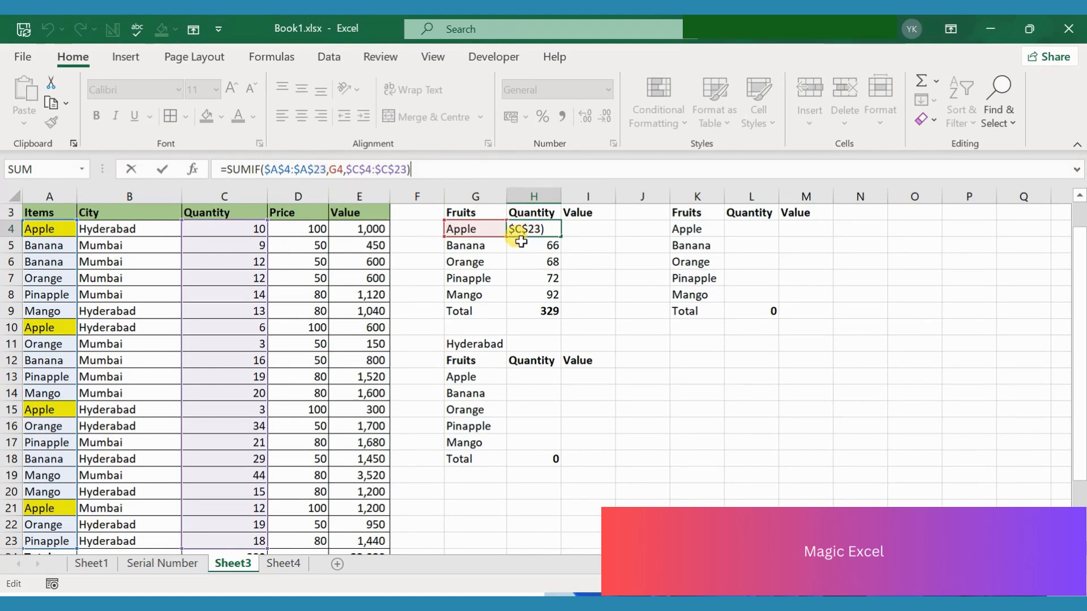
key(Return)
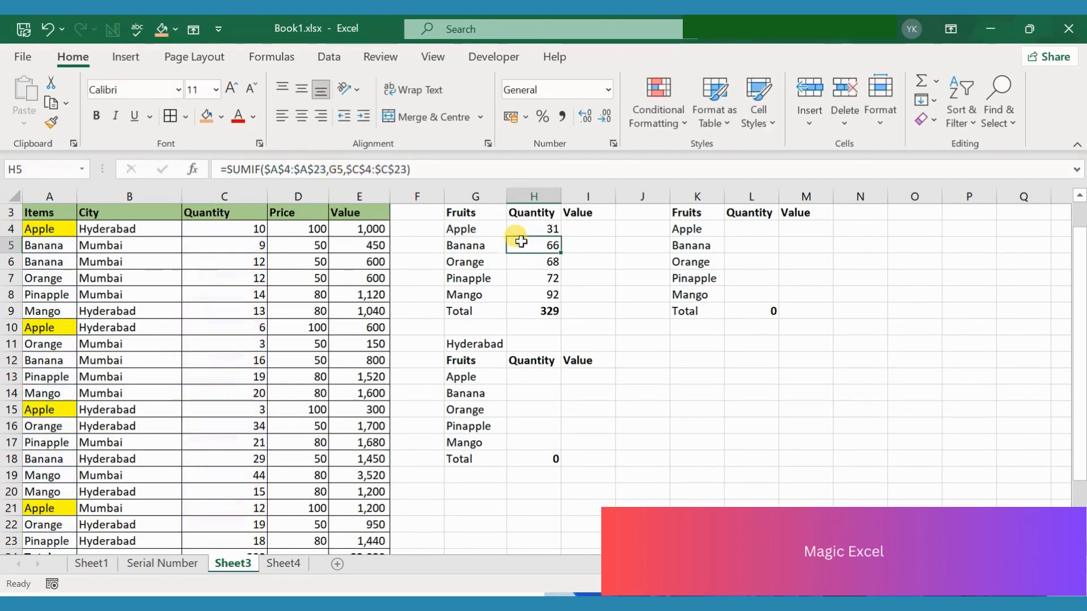
Check the ranges and criteria references in the Banana and Orange quantity formulas in H5 and H6.
click(452, 171)
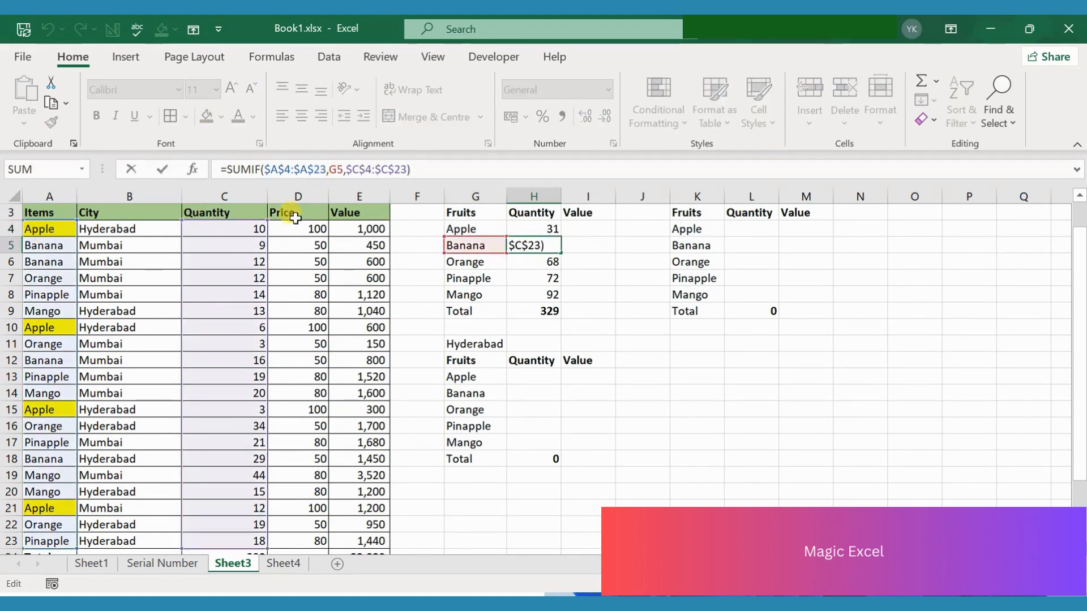
click(550, 262)
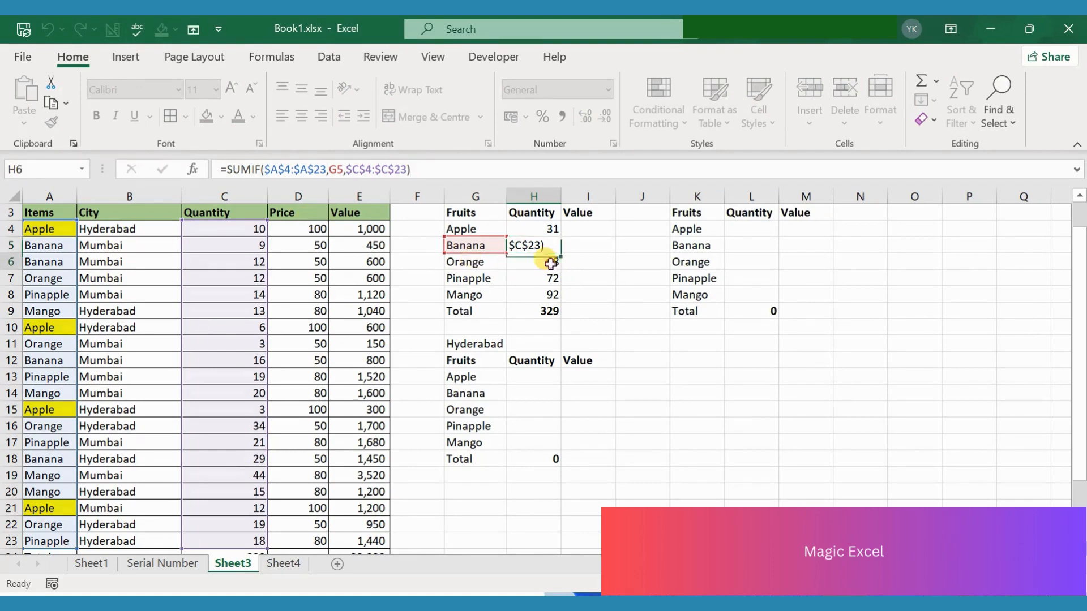
click(418, 170)
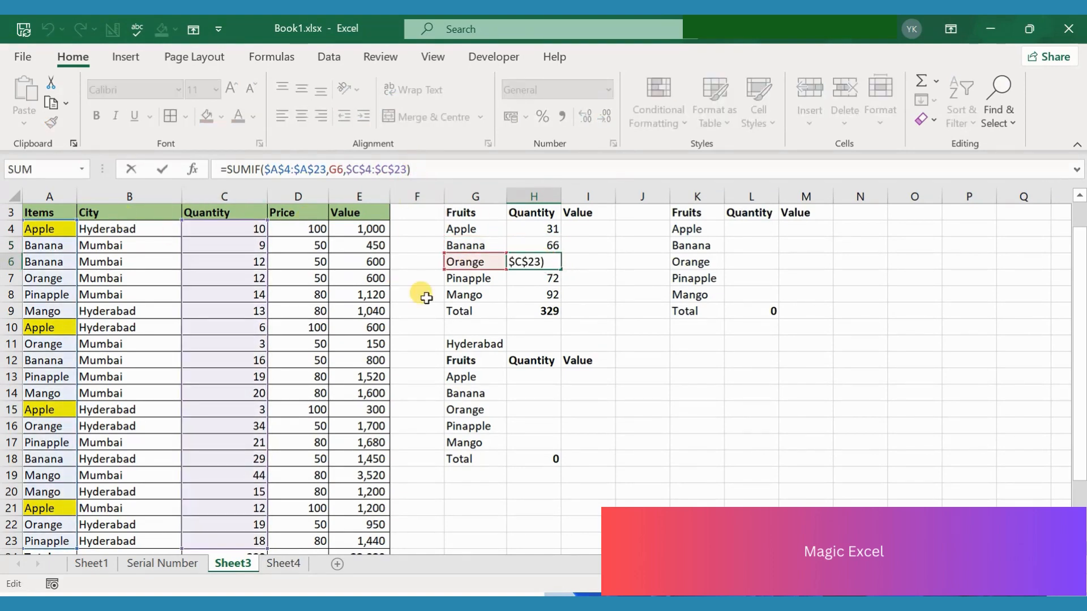
click(651, 326)
Compare the quantity total in H9 with the sales data total in C24 and review the fruit quantities in H4:H8.
click(554, 310)
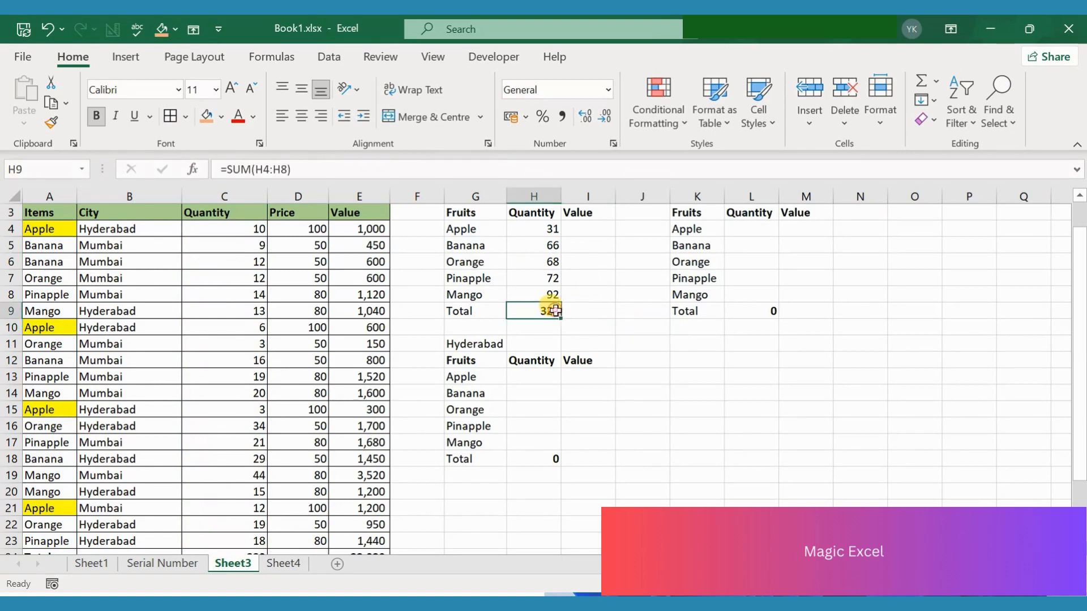
drag(1081, 416, 1081, 453)
click(227, 507)
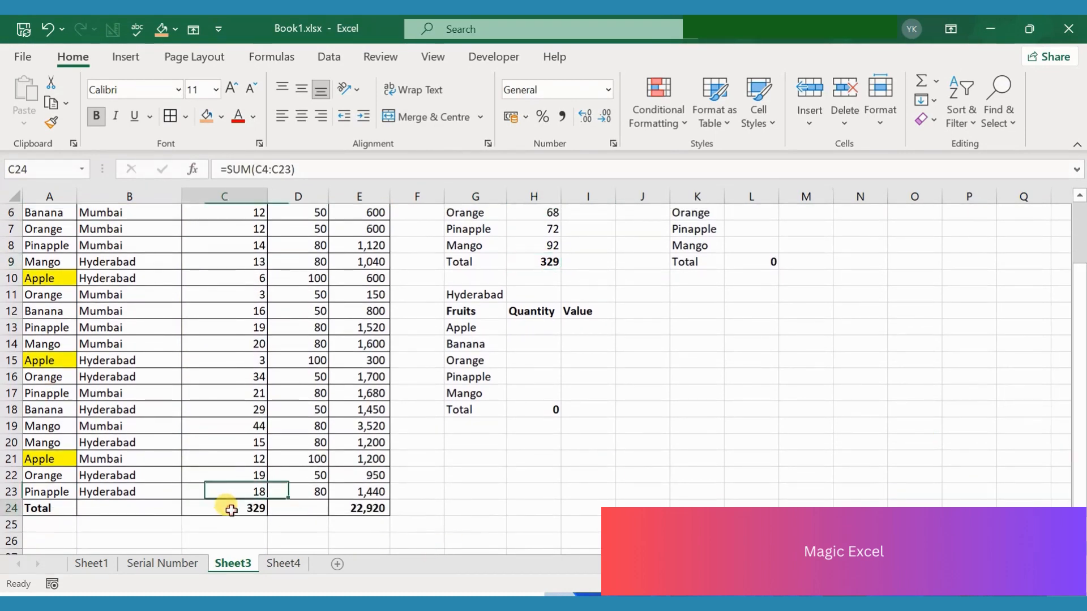
click(548, 276)
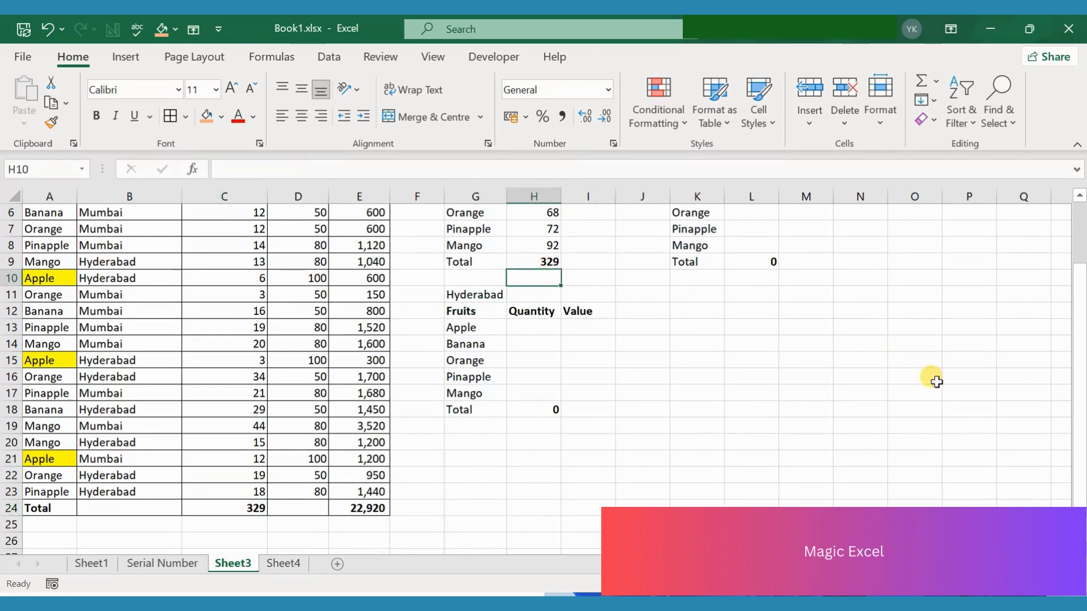
drag(1075, 447, 1078, 329)
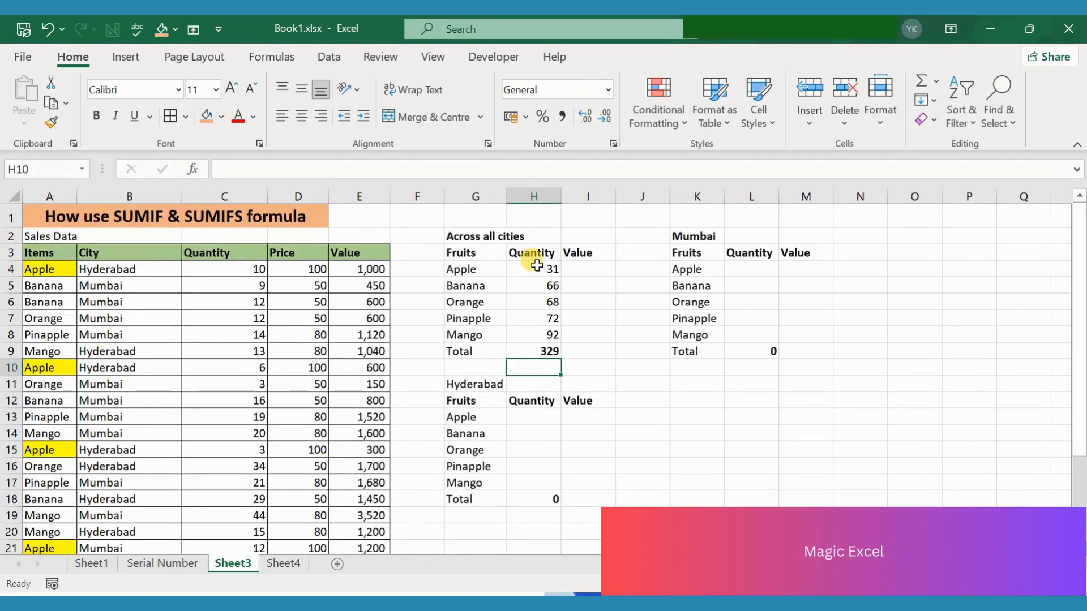
drag(537, 265, 533, 335)
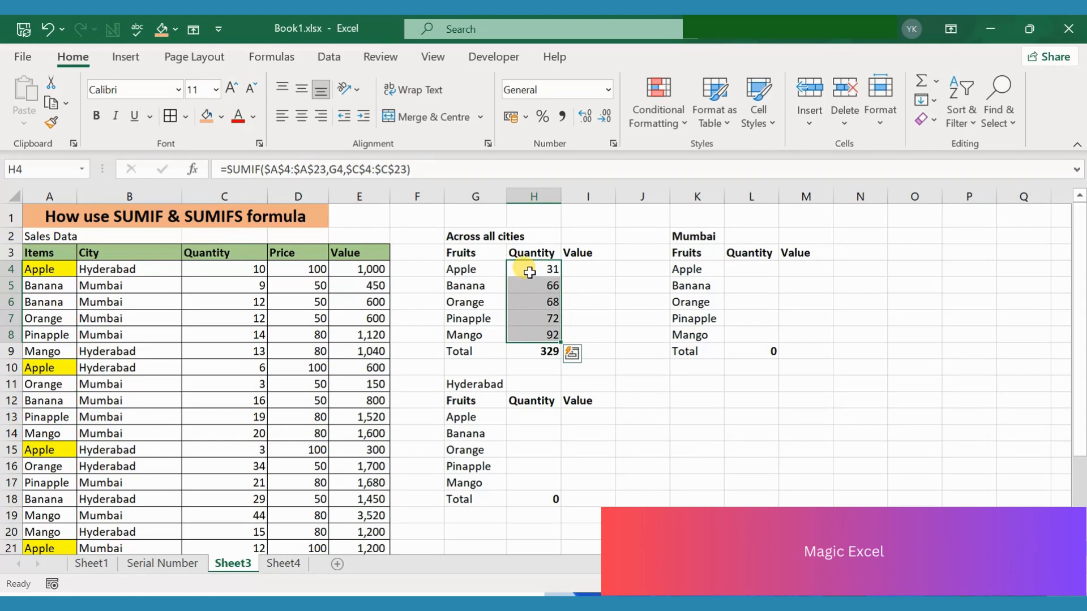
drag(530, 272, 529, 338)
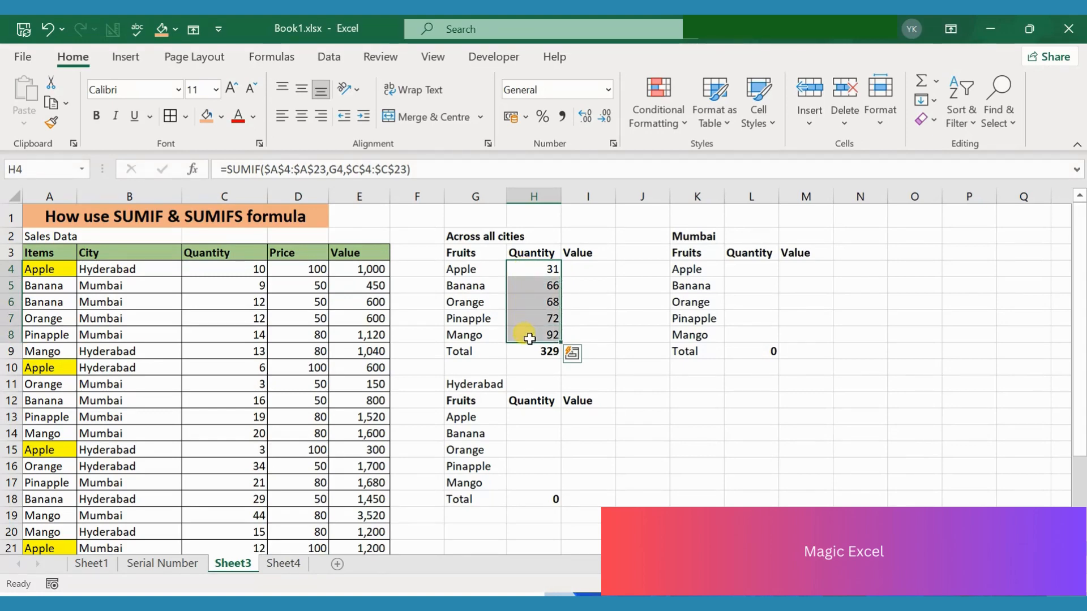
Copy the exact SUMIF formula text from the Apple quantity cell H4 into the Apple value cell I4.
click(574, 268)
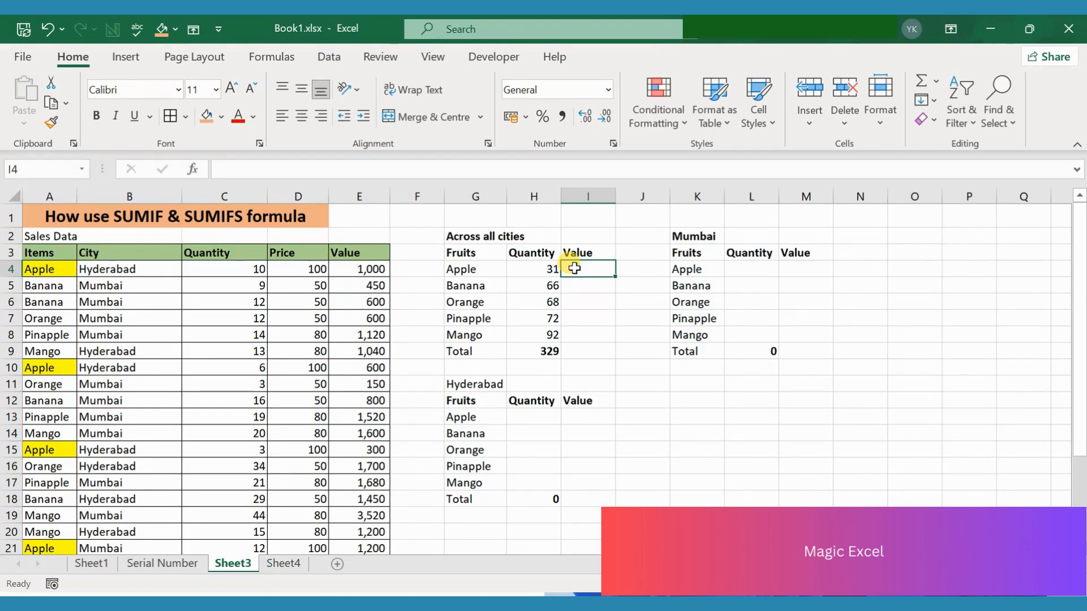
click(547, 269)
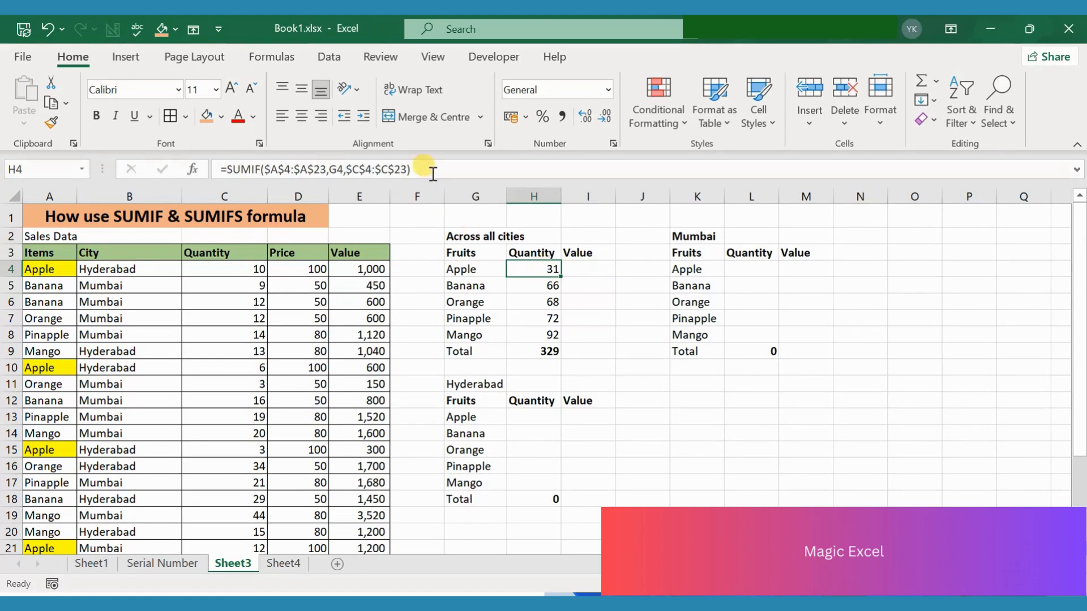
drag(426, 165, 222, 174)
key(ctrl+c)
key(Escape)
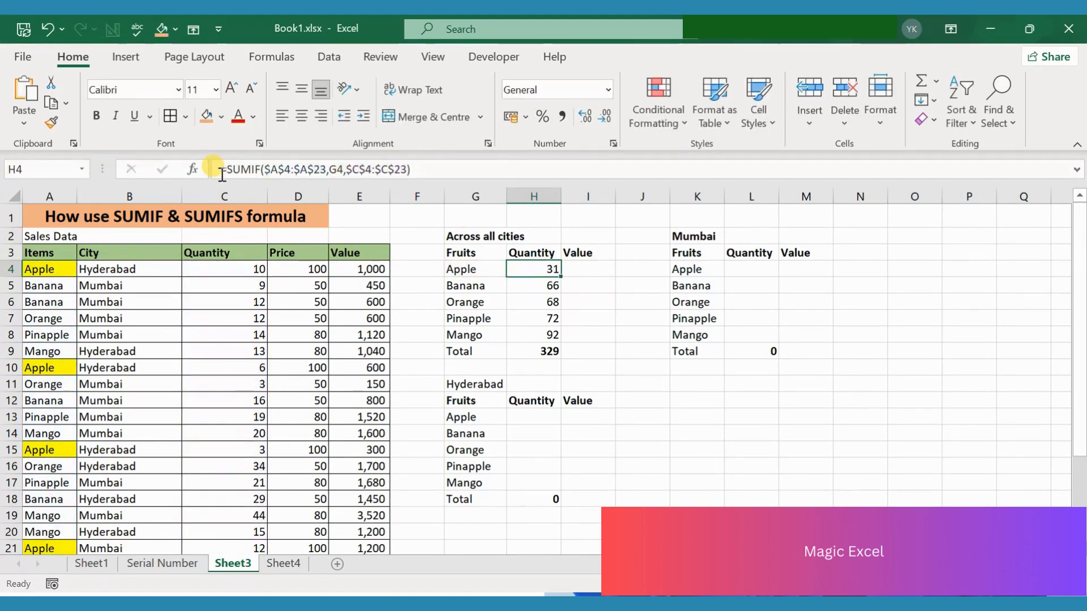
key(Right)
key(ctrl+v)
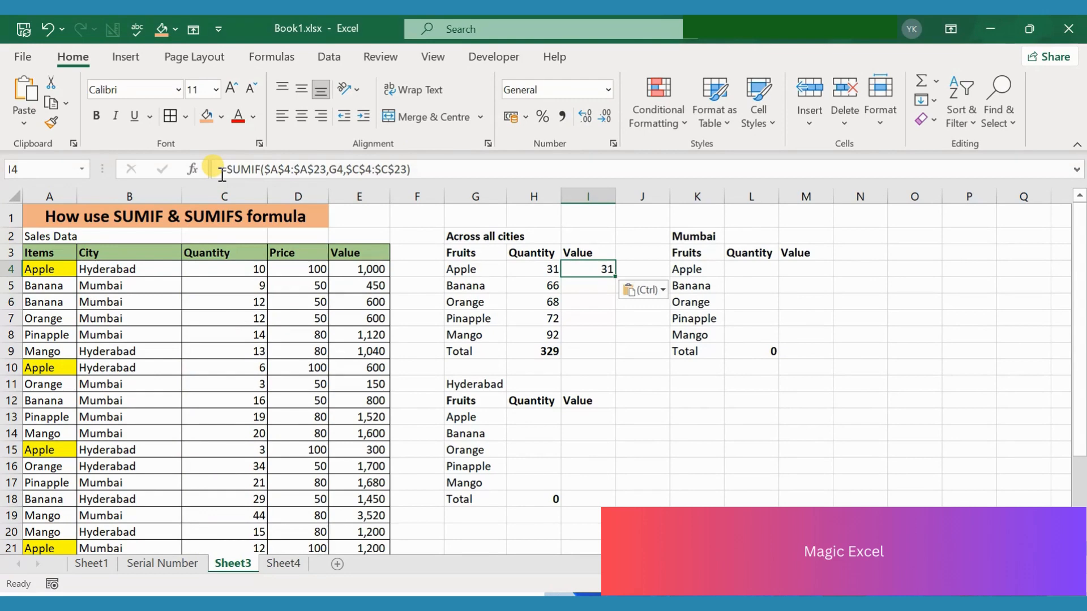
Change the sum range of the Apple value formula in I4 to the Value column, $E$4:$E$23.
click(438, 166)
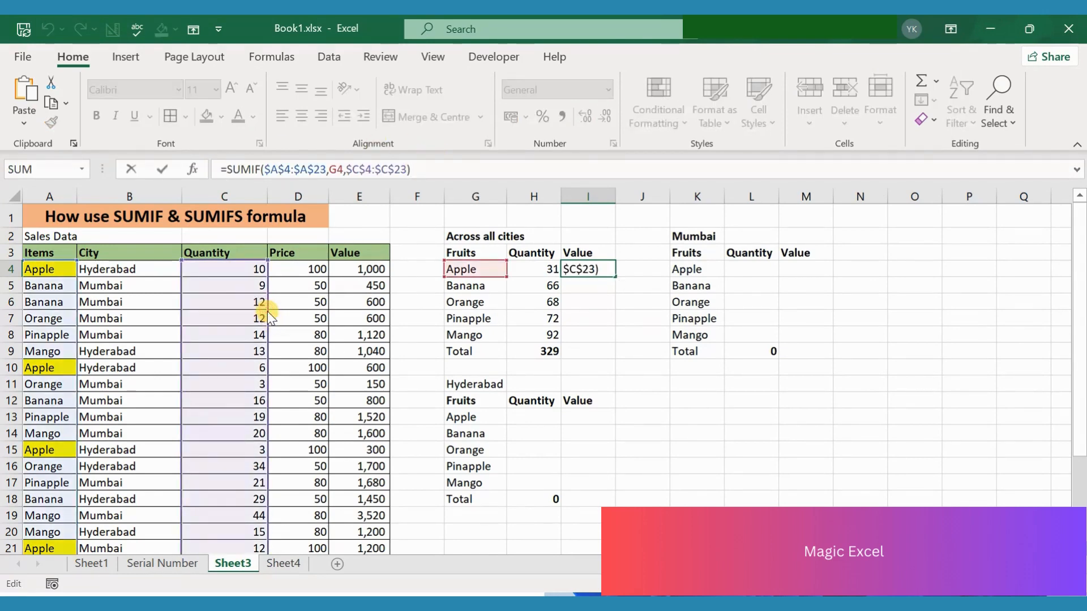
drag(267, 311, 346, 314)
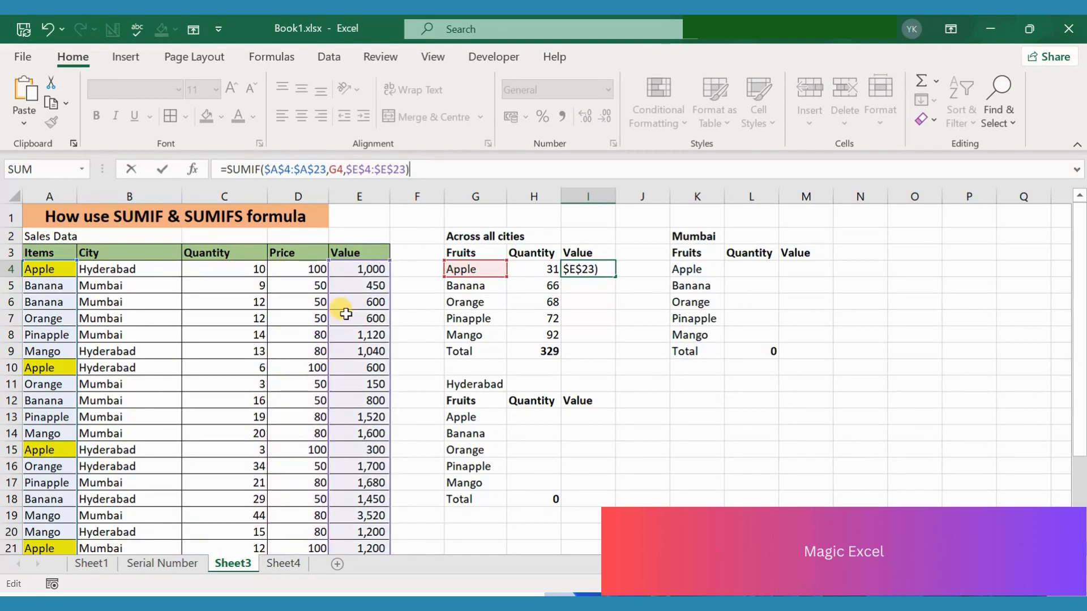
key(Return)
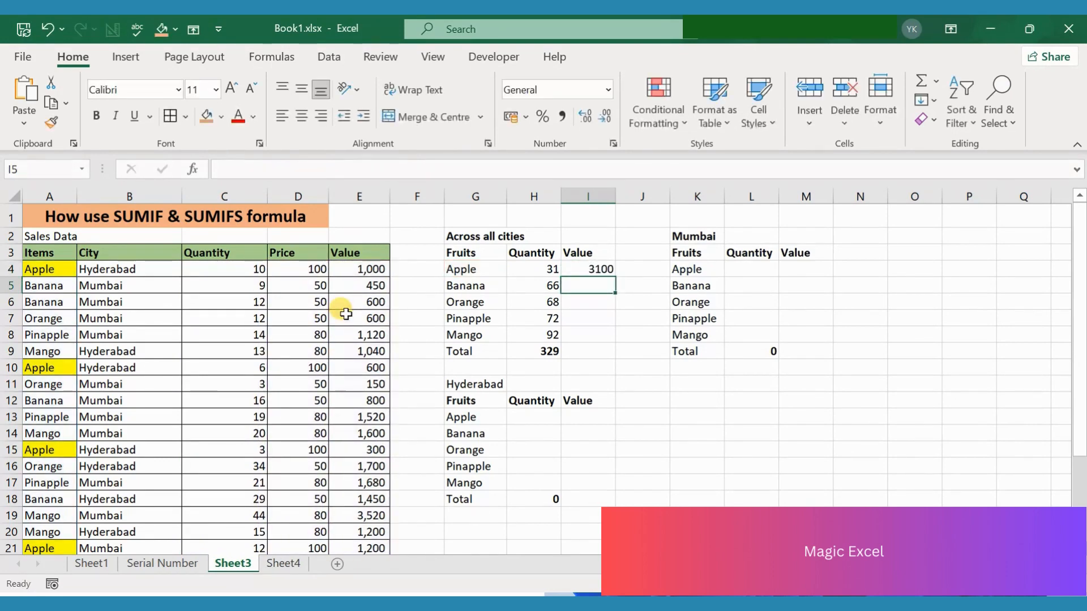
Copy the Apple value formula from I4 to the Banana, Orange, Pinapple and Mango cells I5:I8.
click(601, 269)
key(ctrl+c)
key(Left)
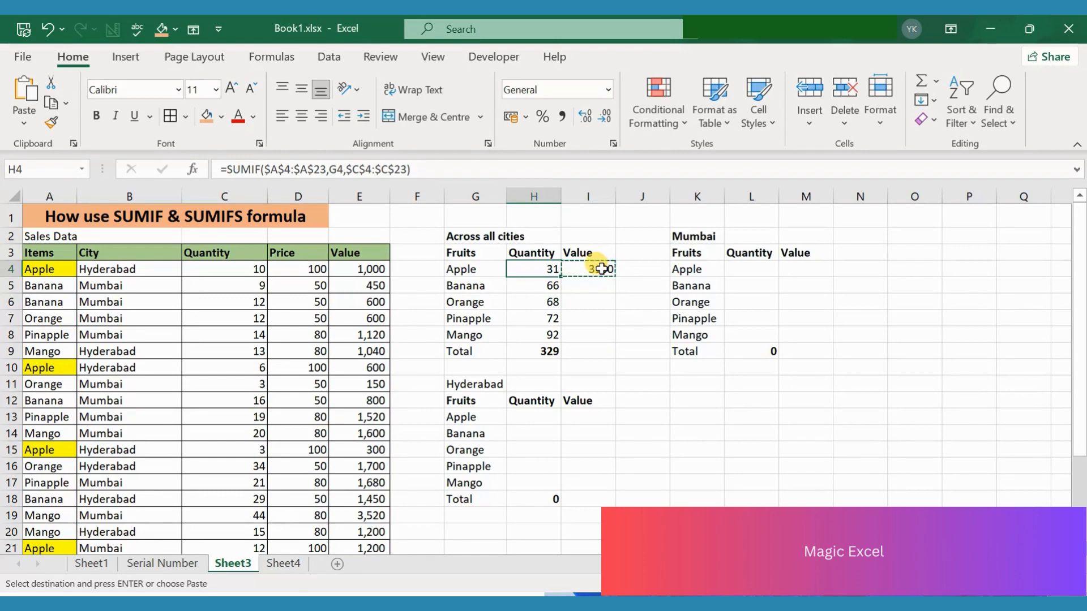
key(Right)
key(Down)
key(shift+Down)
key(shift+Down)
key(shift+Down)
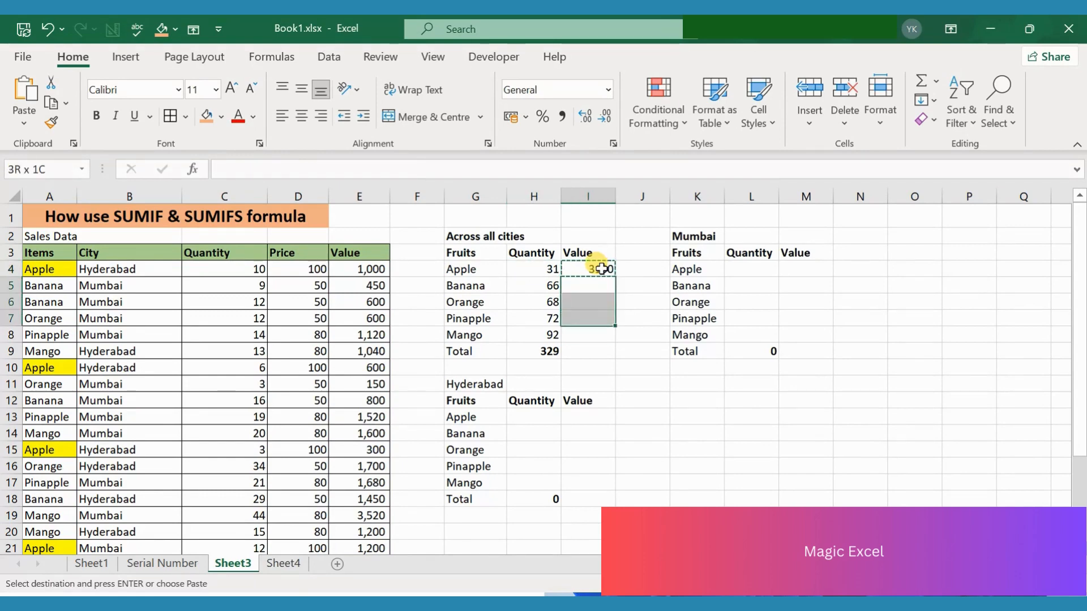
key(ctrl+v)
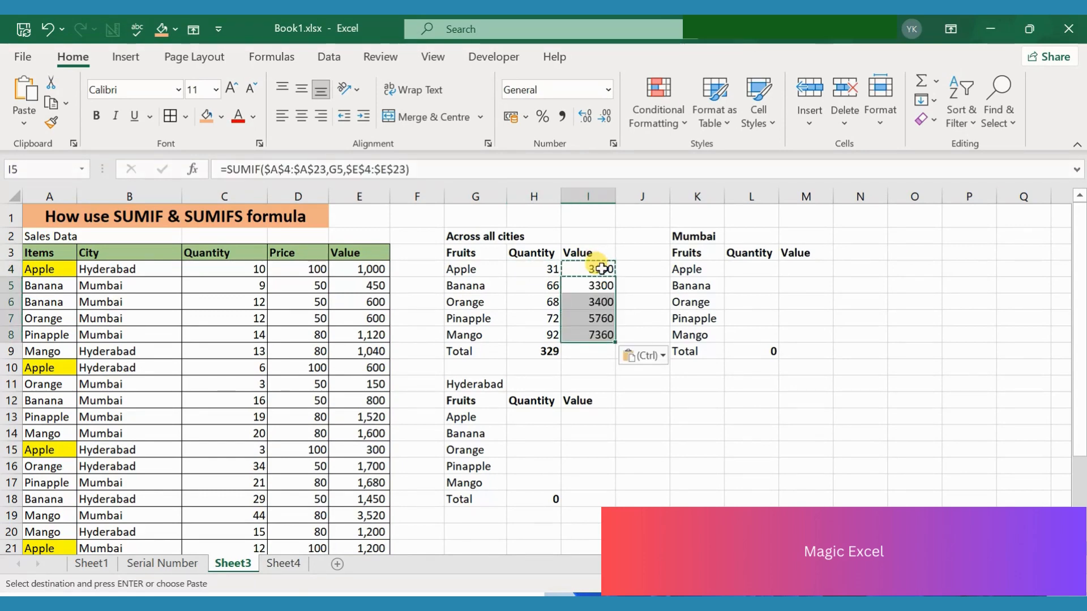
Copy the quantity total formula from H9 to I9 to total the Value column of the Across all cities table.
click(543, 351)
key(ctrl+c)
key(Right)
key(ctrl+v)
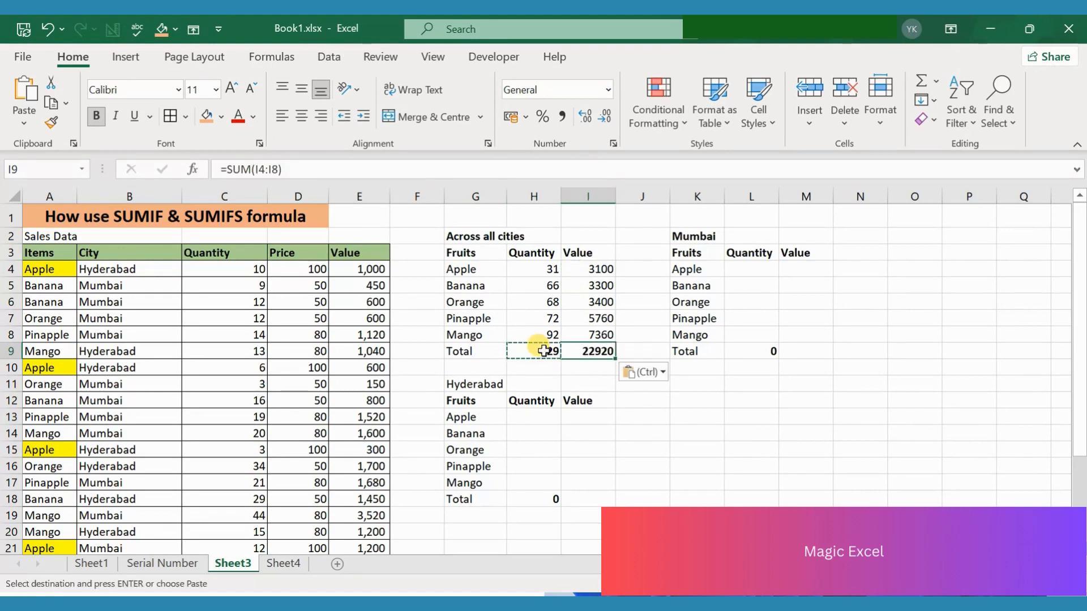
key(Escape)
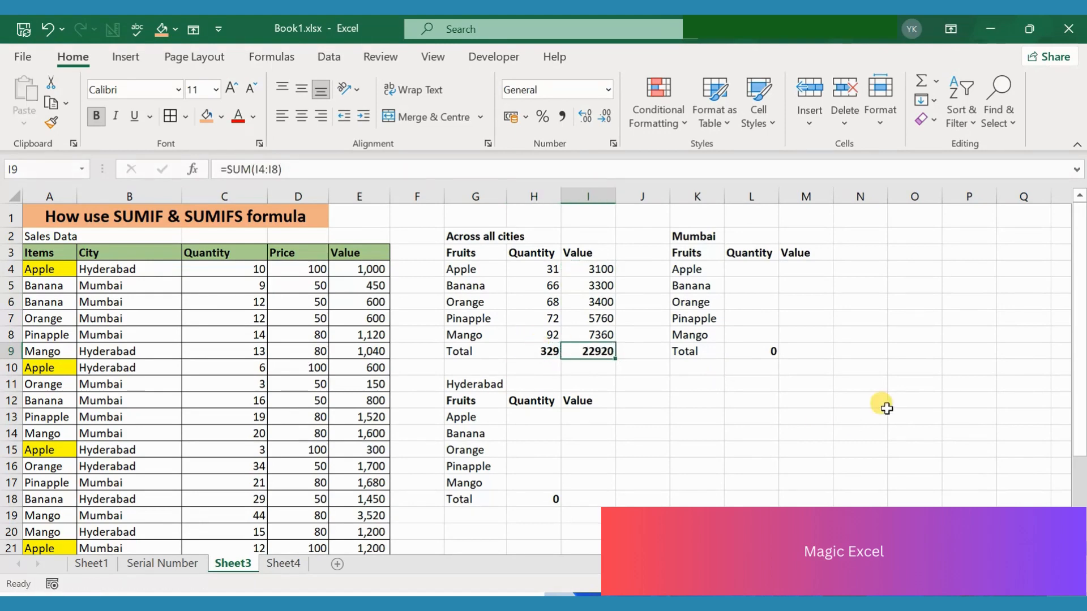
mouse_move(1082, 378)
mouse_down()
mouse_move(1081, 451)
mouse_move(1082, 356)
mouse_up()
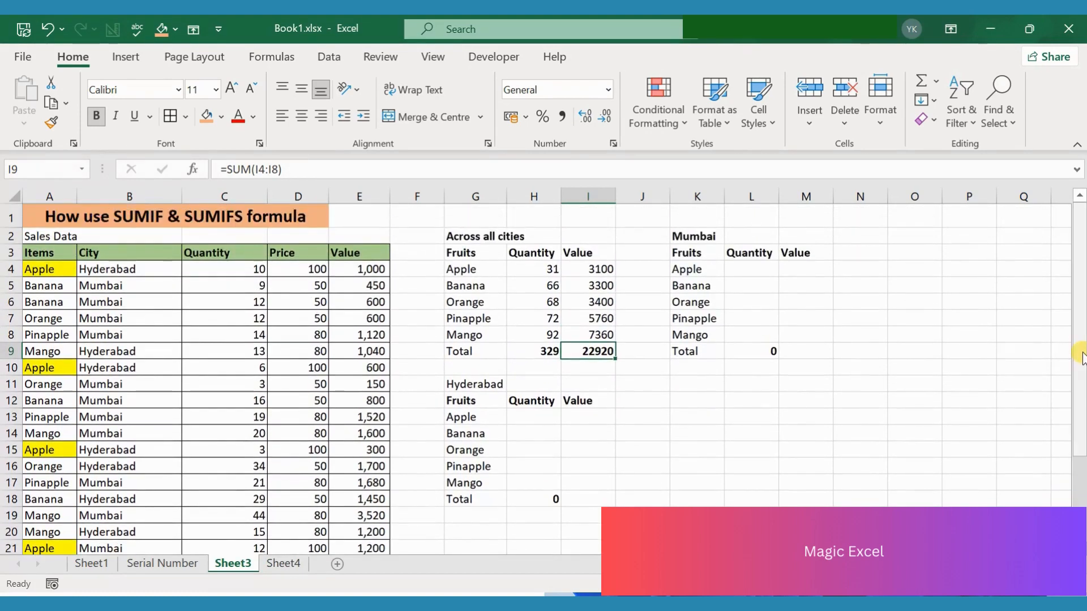